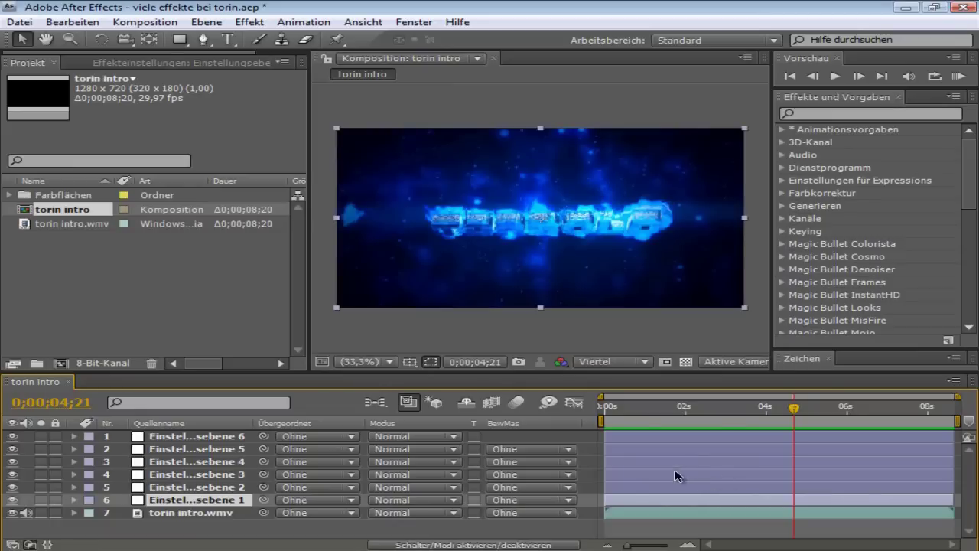
# Preview the intro, then scrub back to around 2 seconds
pyautogui.click(958, 76)
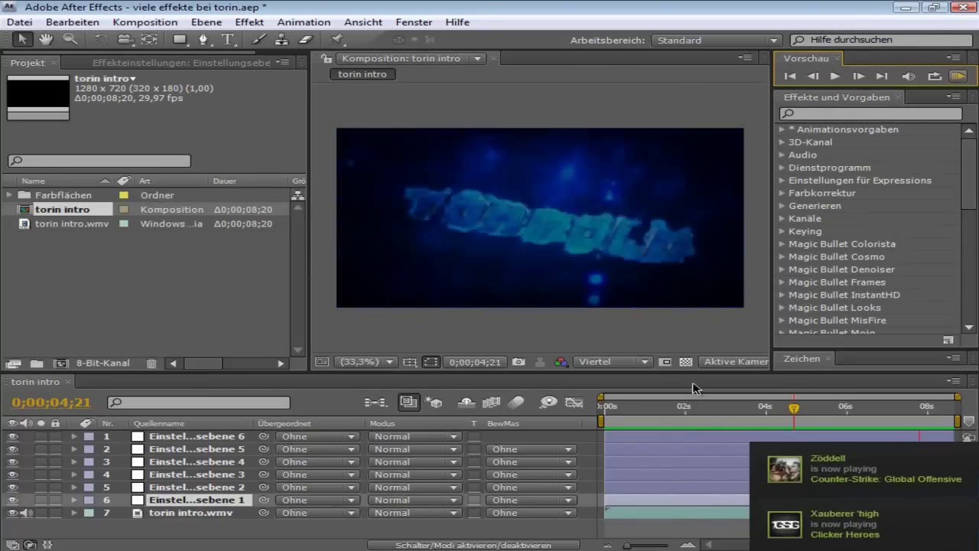
pyautogui.press('space')
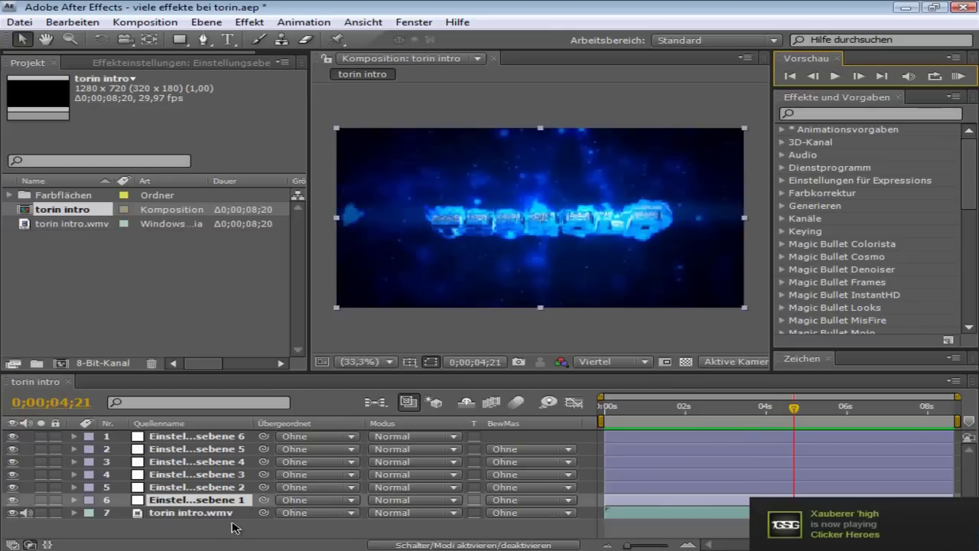
pyautogui.click(234, 526)
pyautogui.moveTo(792, 413); pyautogui.dragTo(831, 414)
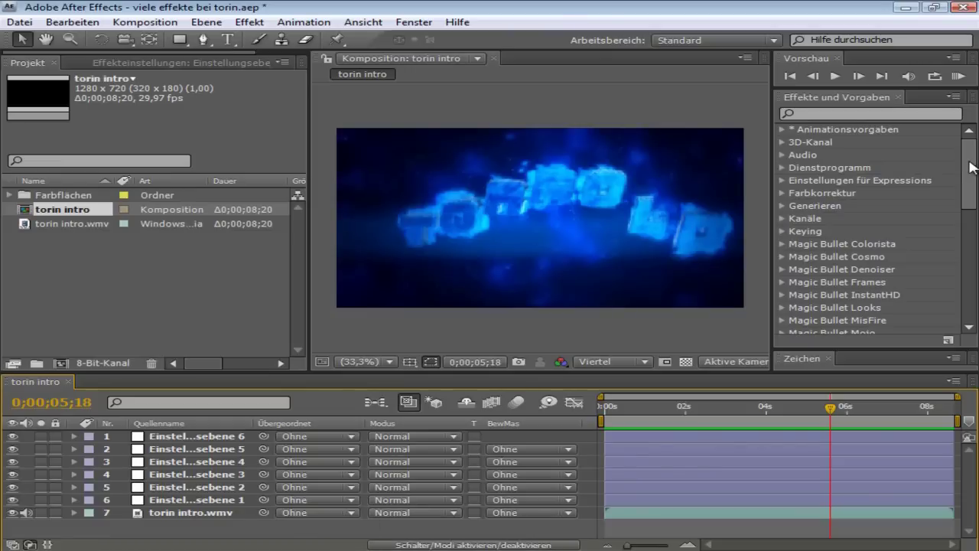
# Drag within the panel on the right side of the workspace
pyautogui.moveTo(968, 173); pyautogui.dragTo(960, 279)
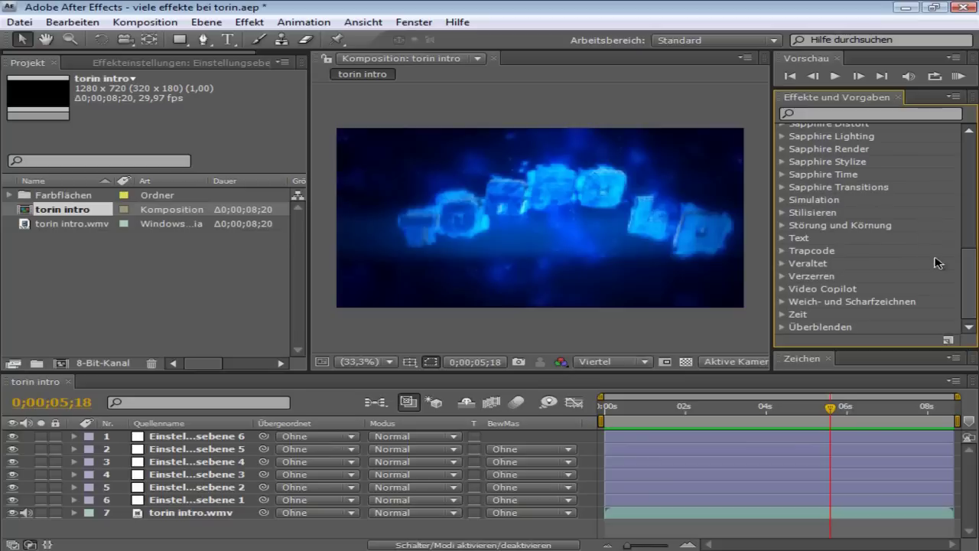
pyautogui.moveTo(970, 283); pyautogui.dragTo(970, 166)
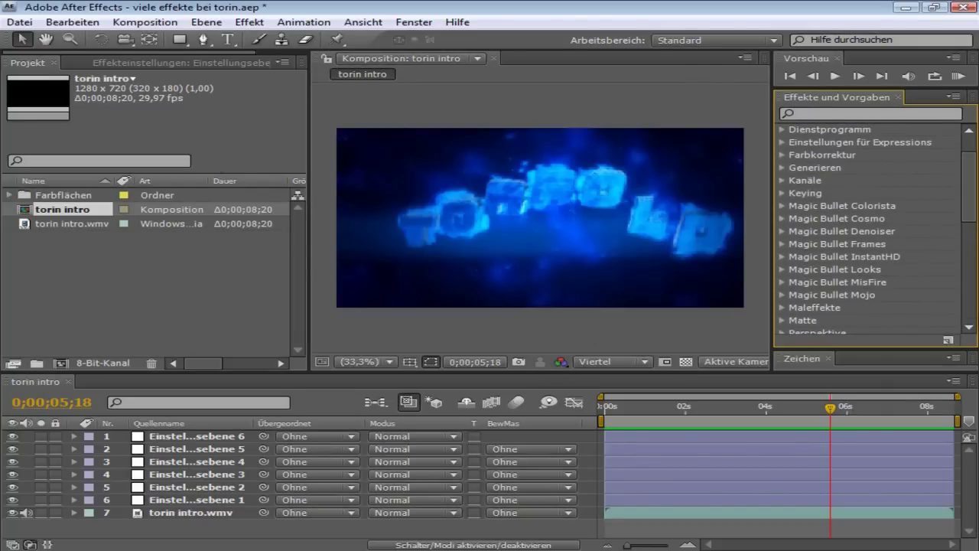
pyautogui.moveTo(971, 163); pyautogui.dragTo(972, 150)
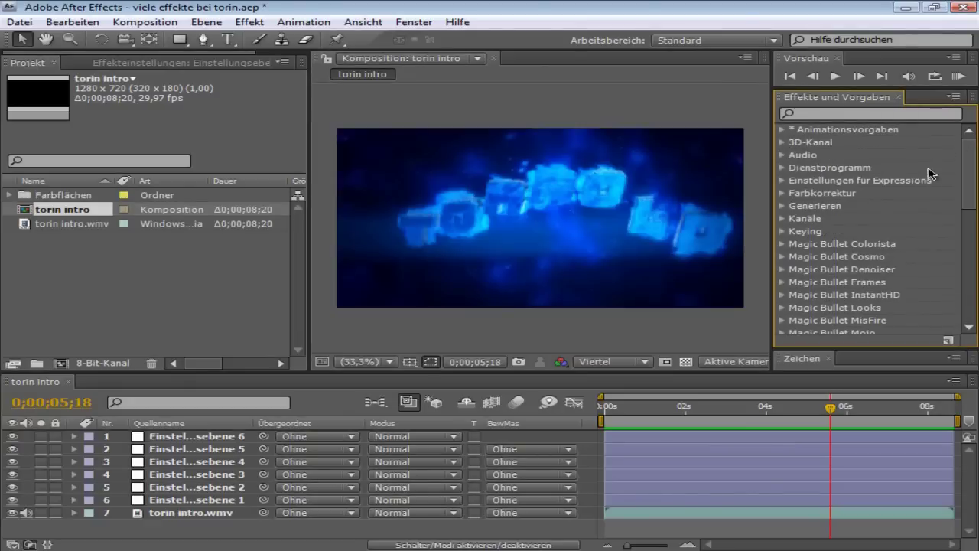
pyautogui.moveTo(964, 187); pyautogui.dragTo(956, 314)
pyautogui.moveTo(977, 262); pyautogui.dragTo(966, 164)
# Delete the six adjustment layers and add a new Einstellungsebene
pyautogui.click(184, 500)
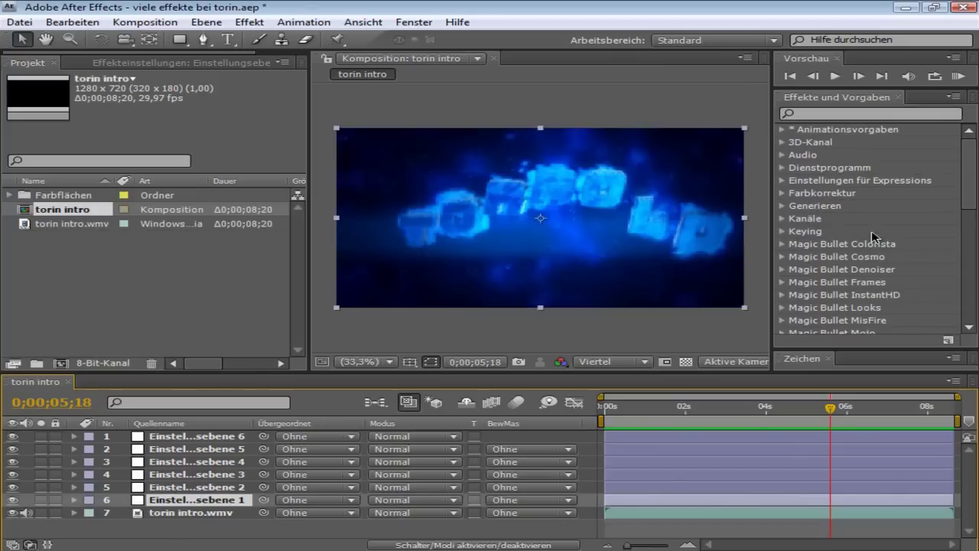
pyautogui.keyDown('shift'); pyautogui.click(220, 441); pyautogui.keyUp('shift')
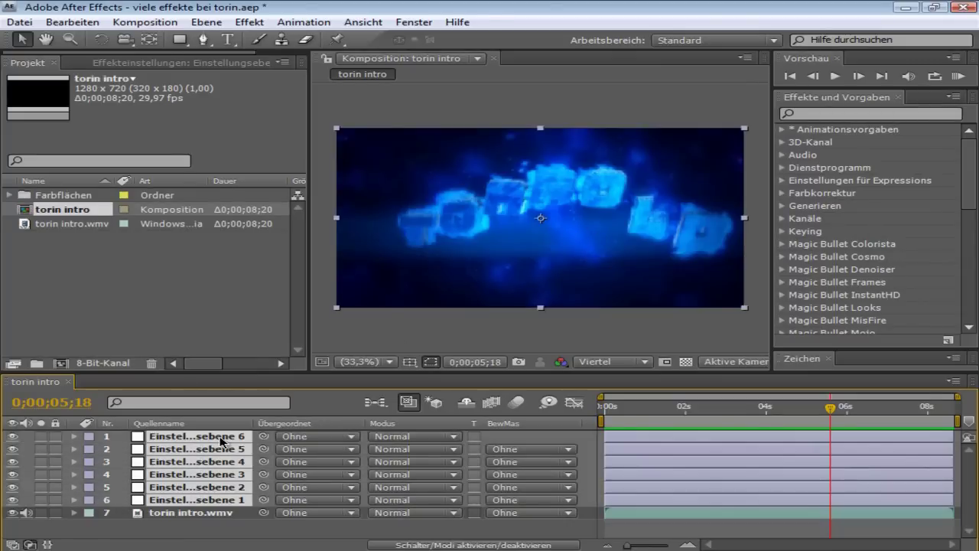
pyautogui.press('Delete')
pyautogui.rightClick(351, 487)
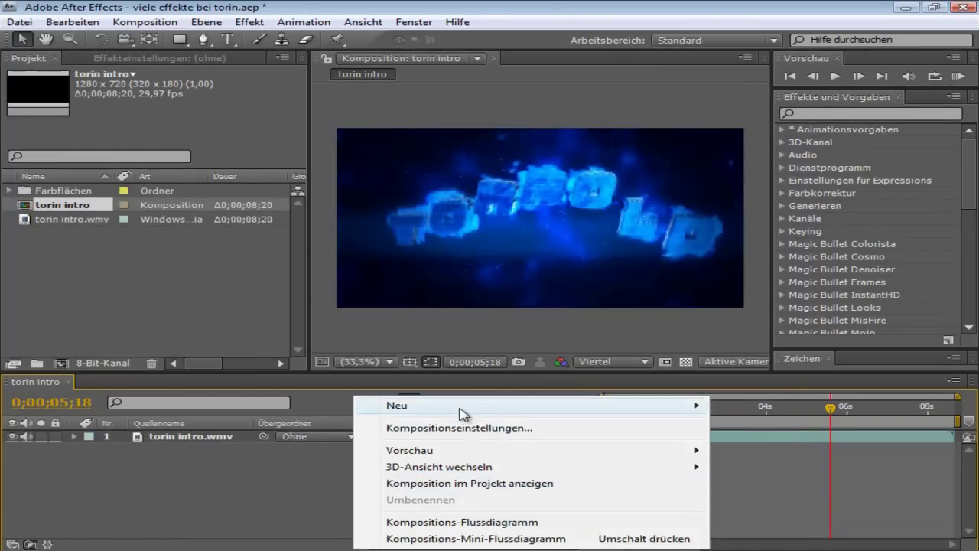
pyautogui.rightClick(291, 474)
pyautogui.moveTo(330, 413)
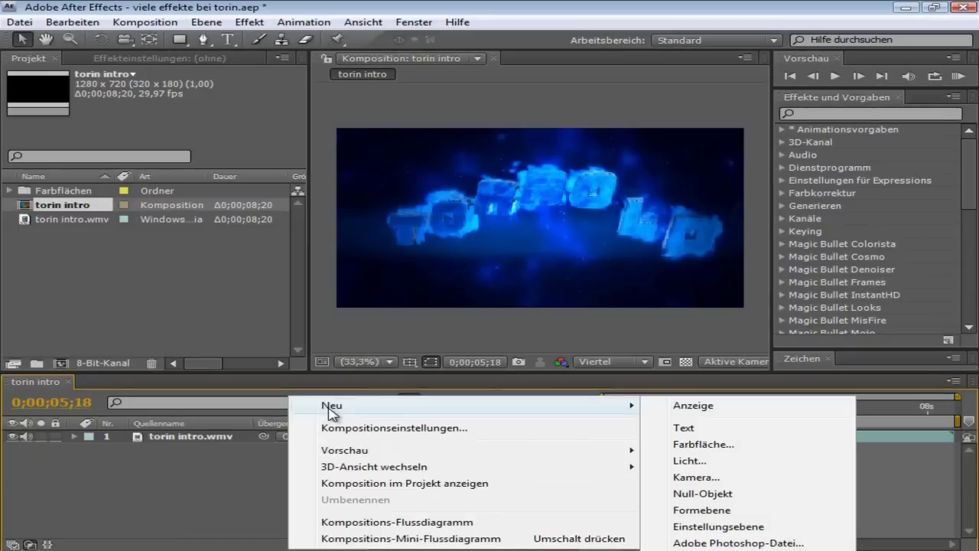
pyautogui.click(720, 526)
# Apply S_Shake to the new adjustment layer with Frequency 5 and Amplitude 0
pyautogui.click(834, 112)
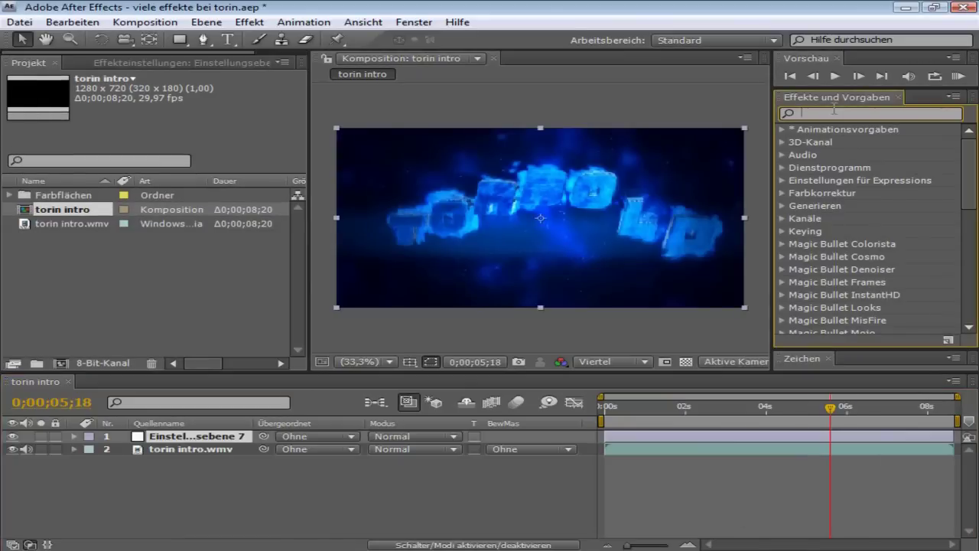
pyautogui.write('shake')
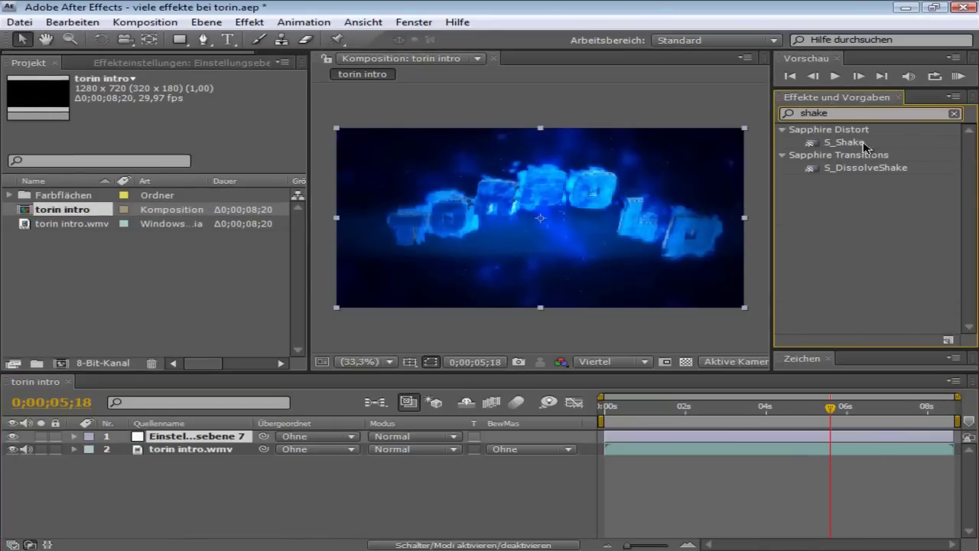
pyautogui.moveTo(865, 145); pyautogui.dragTo(172, 437)
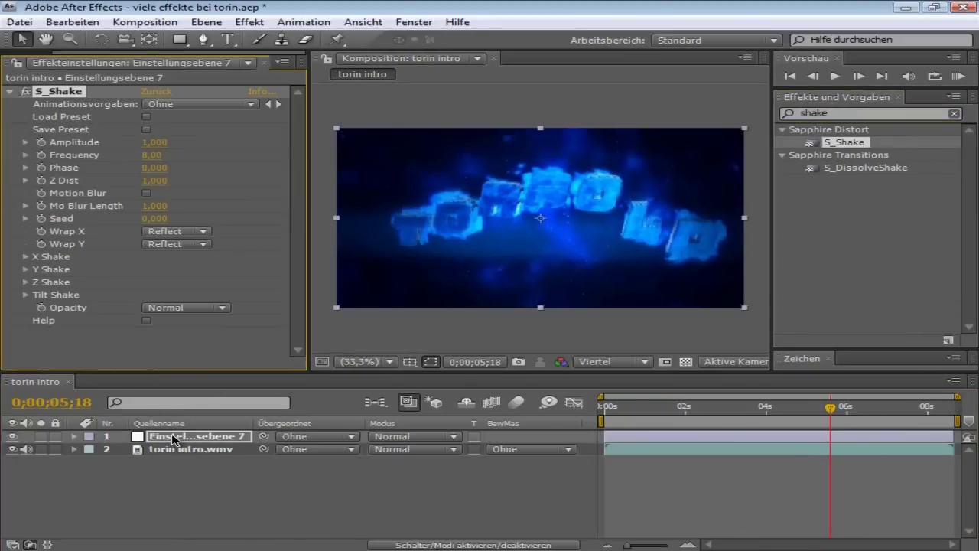
pyautogui.click(151, 157)
pyautogui.click(152, 156)
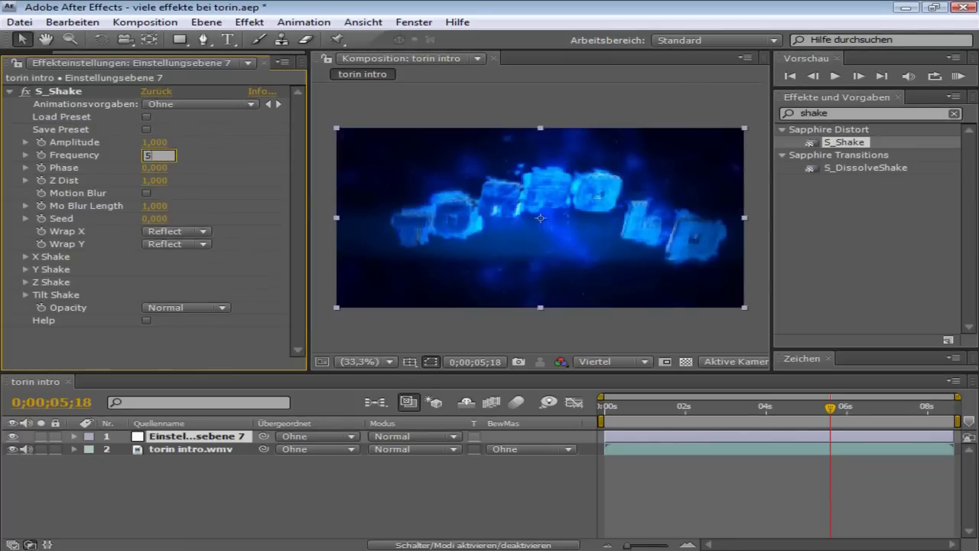
pyautogui.press('Return')
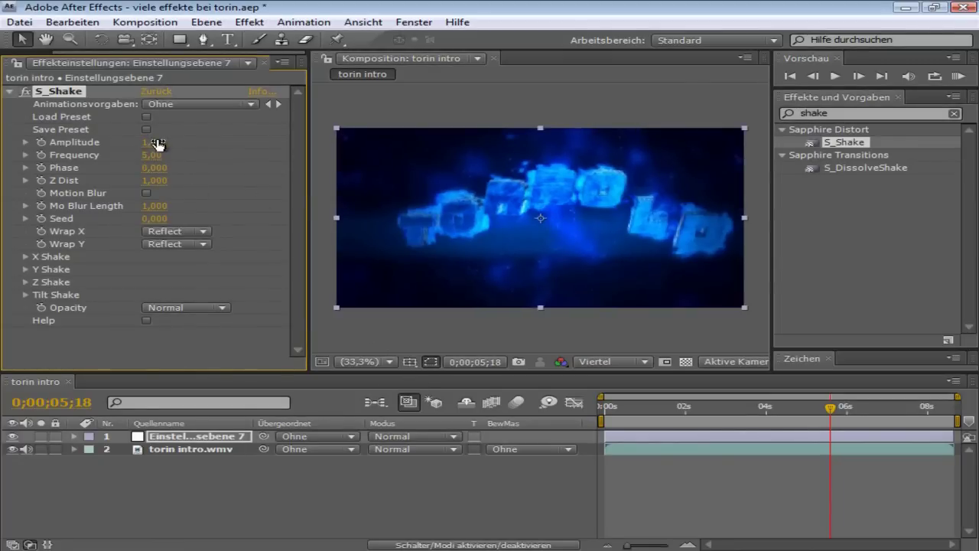
pyautogui.moveTo(154, 143); pyautogui.dragTo(7, 134)
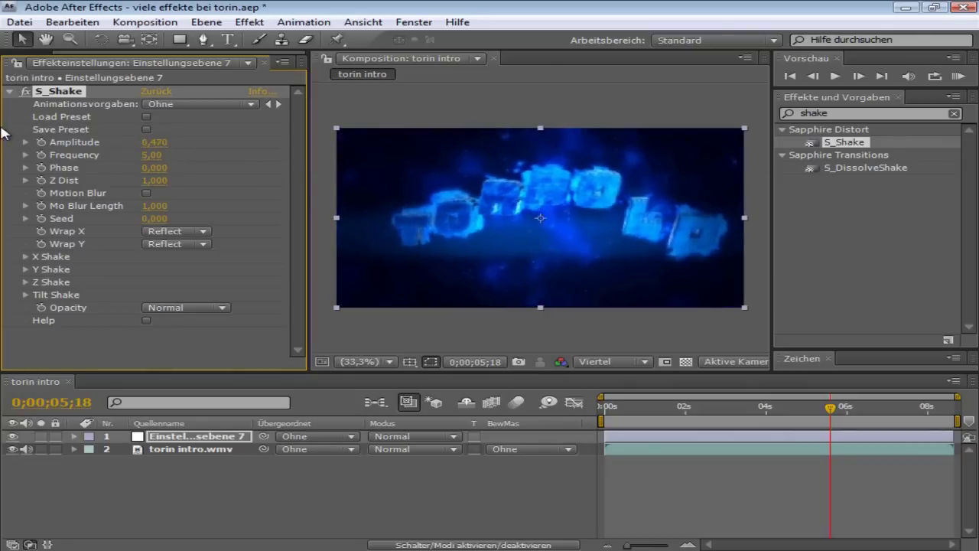
pyautogui.click(153, 142)
pyautogui.write('0')
pyautogui.press('Return')
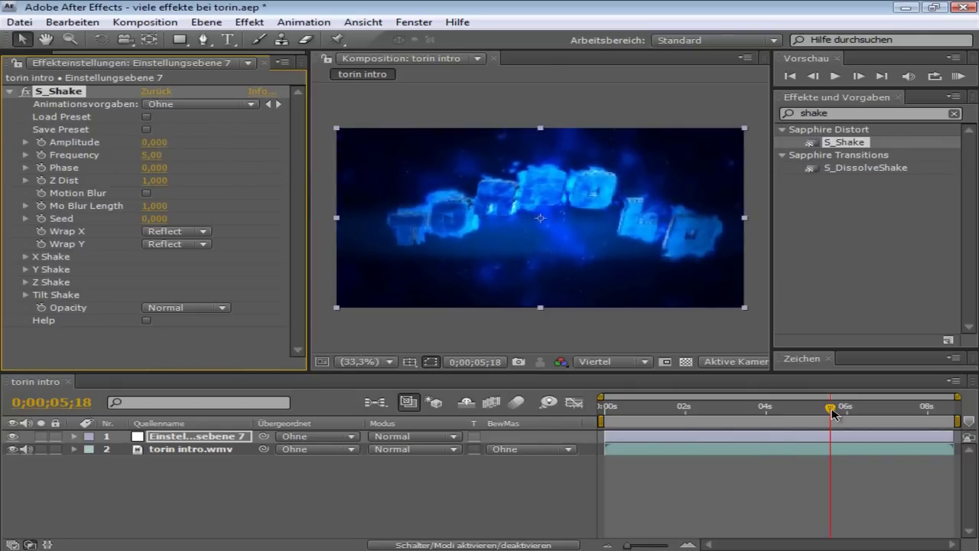
# Start keyframing S_Shake Amplitude near 2 seconds, setting it to 1
pyautogui.moveTo(833, 413); pyautogui.dragTo(715, 410)
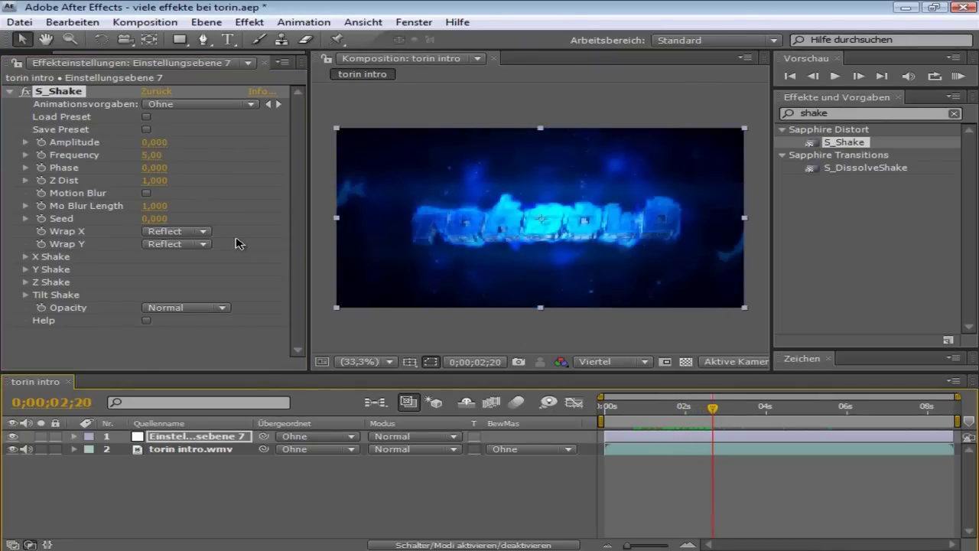
pyautogui.click(817, 77)
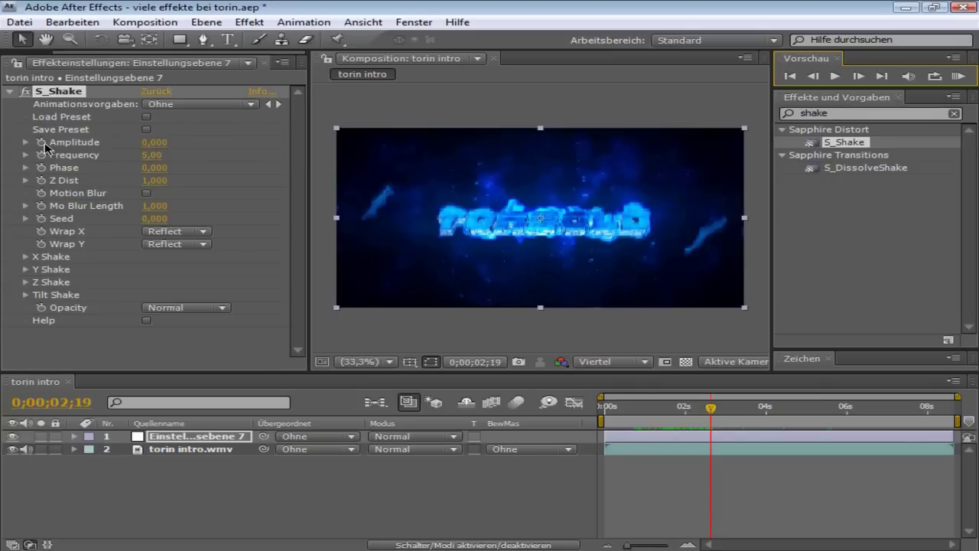
pyautogui.click(43, 143)
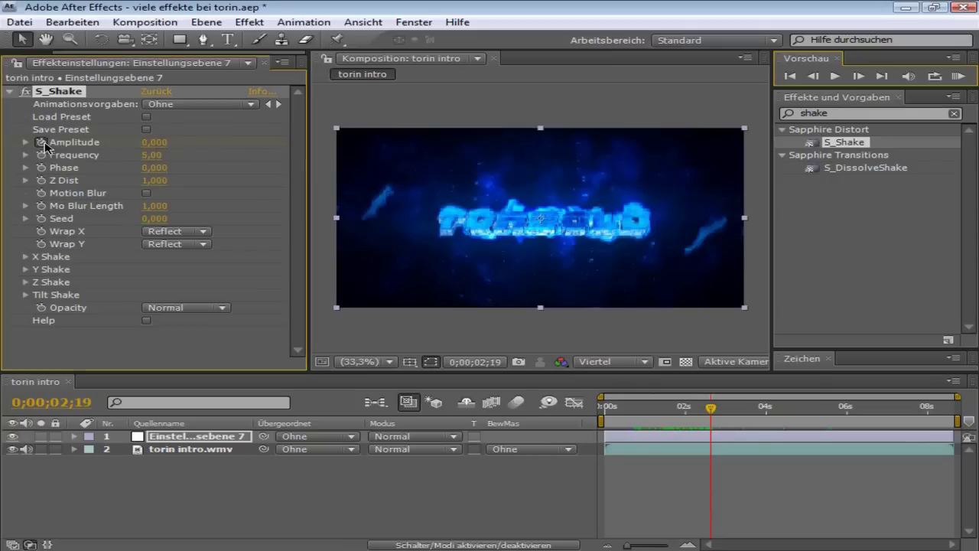
pyautogui.click(211, 441)
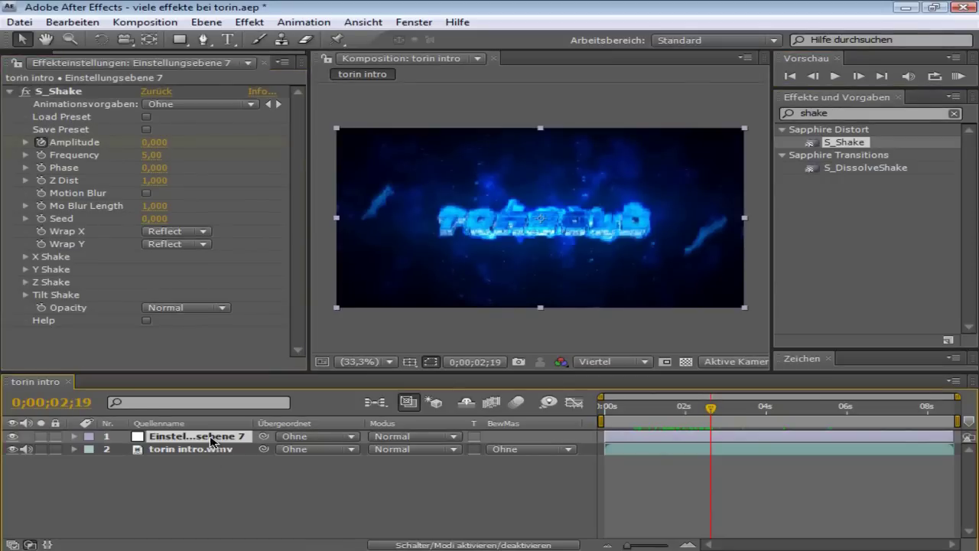
pyautogui.press('u')
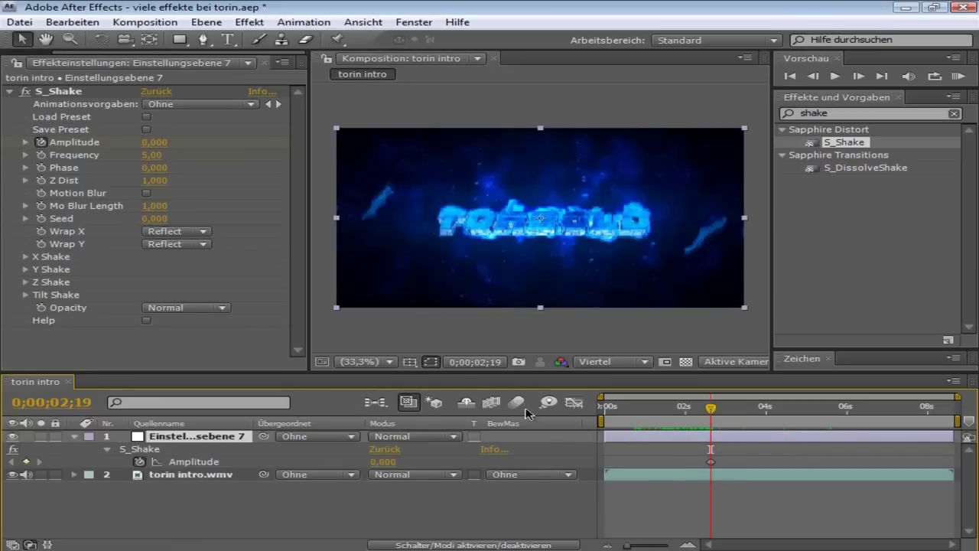
pyautogui.click(859, 77)
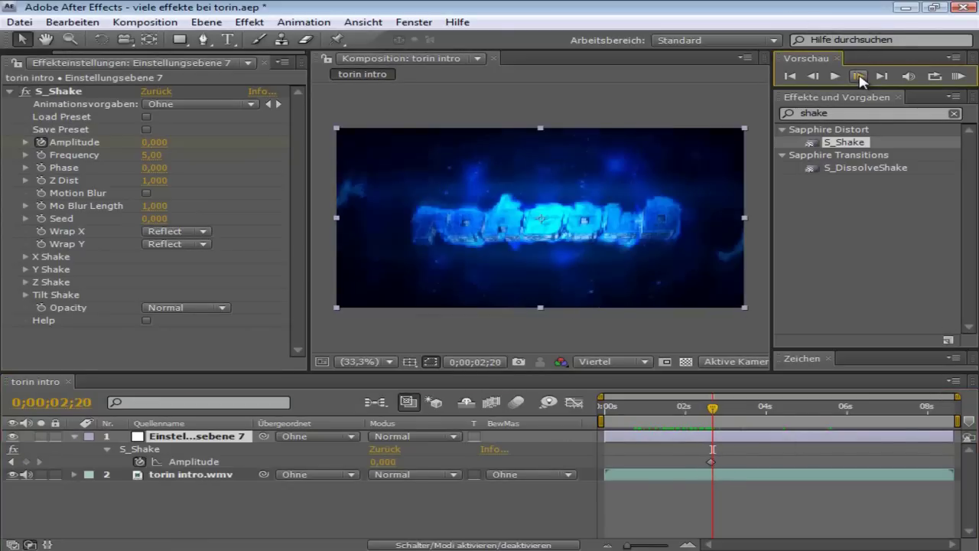
pyautogui.click(161, 142)
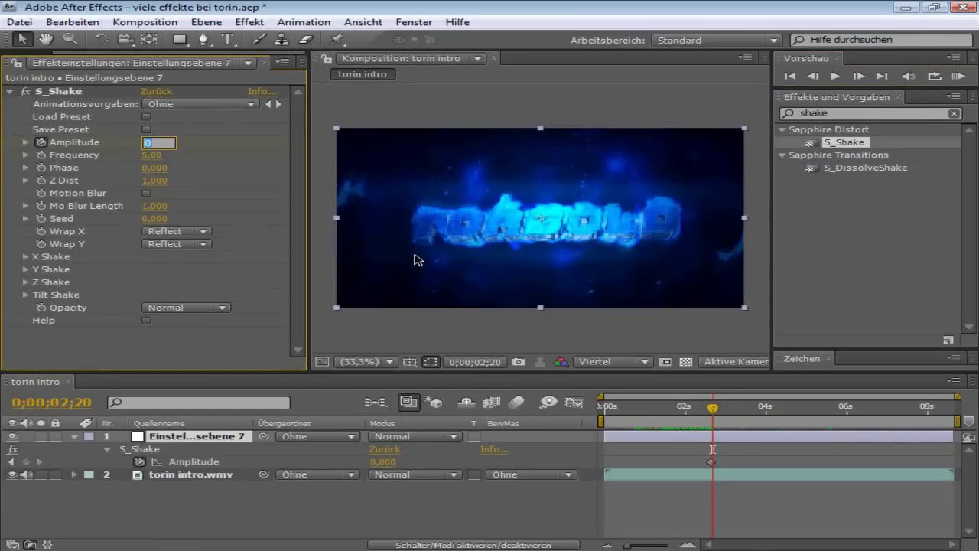
pyautogui.write('1')
pyautogui.press('Return')
# Key Amplitude back to 0 at 0;00;03;10 and preview the shake
pyautogui.moveTo(712, 411); pyautogui.dragTo(742, 413)
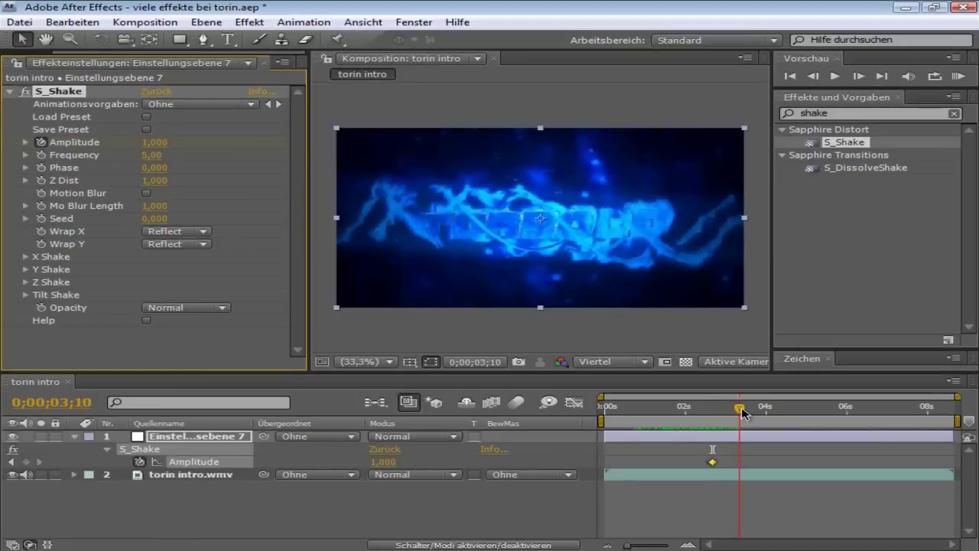
pyautogui.click(153, 142)
pyautogui.write('0')
pyautogui.press('Return')
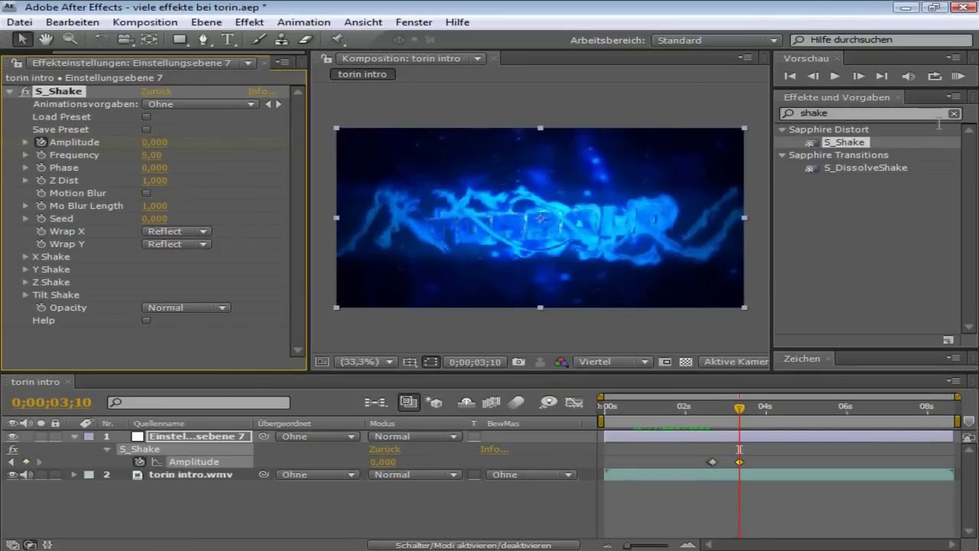
pyautogui.click(957, 77)
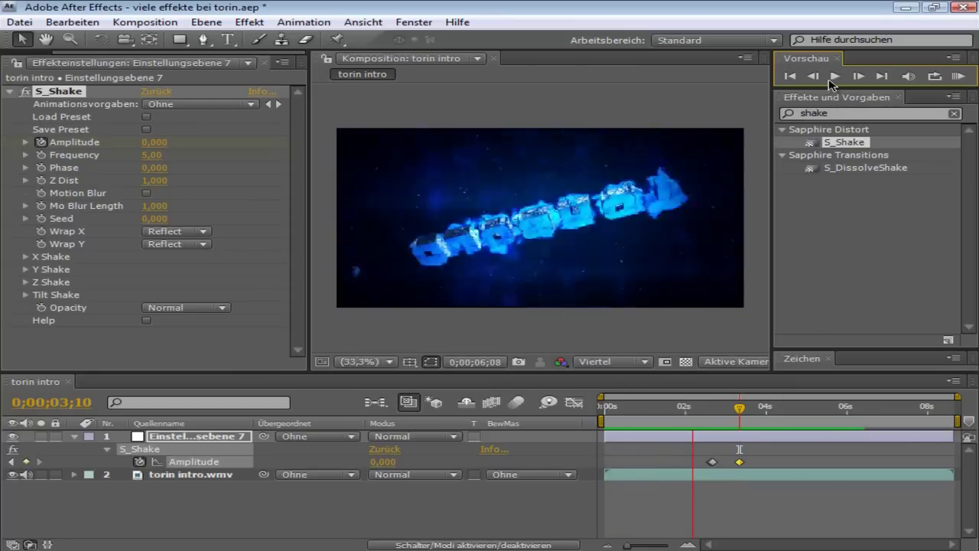
pyautogui.click(723, 432)
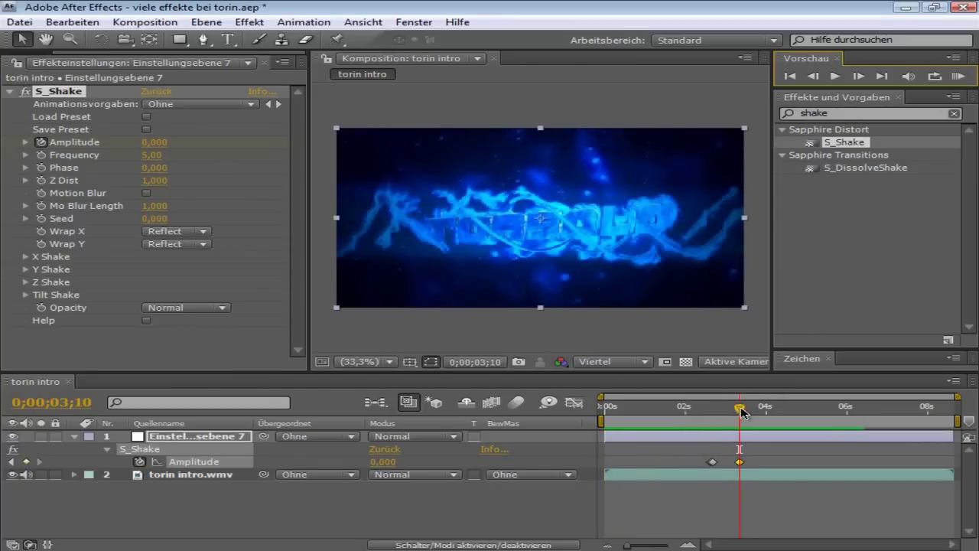
pyautogui.moveTo(740, 412)
pyautogui.mouseDown()
pyautogui.moveTo(706, 412)
pyautogui.moveTo(720, 412)
pyautogui.mouseUp()
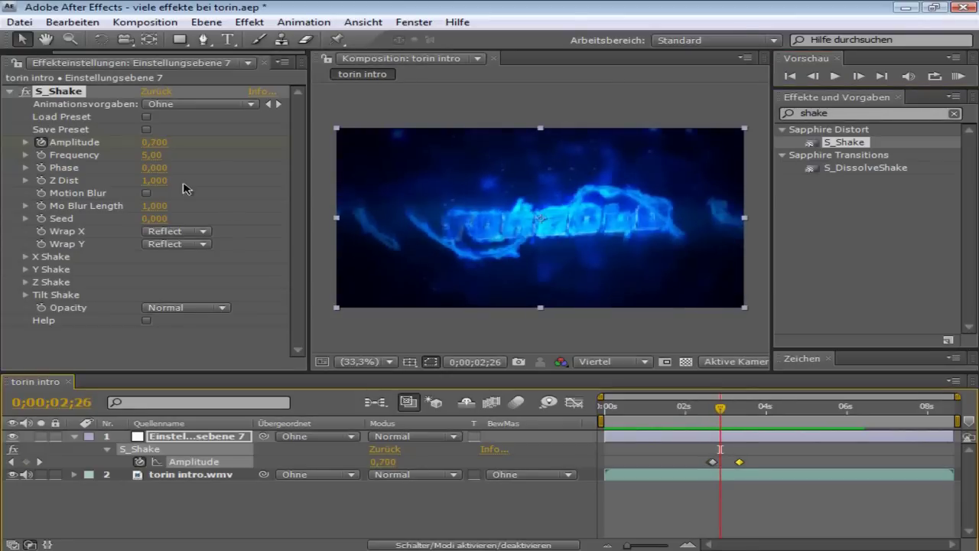
pyautogui.click(157, 155)
pyautogui.write('8')
pyautogui.press('Return')
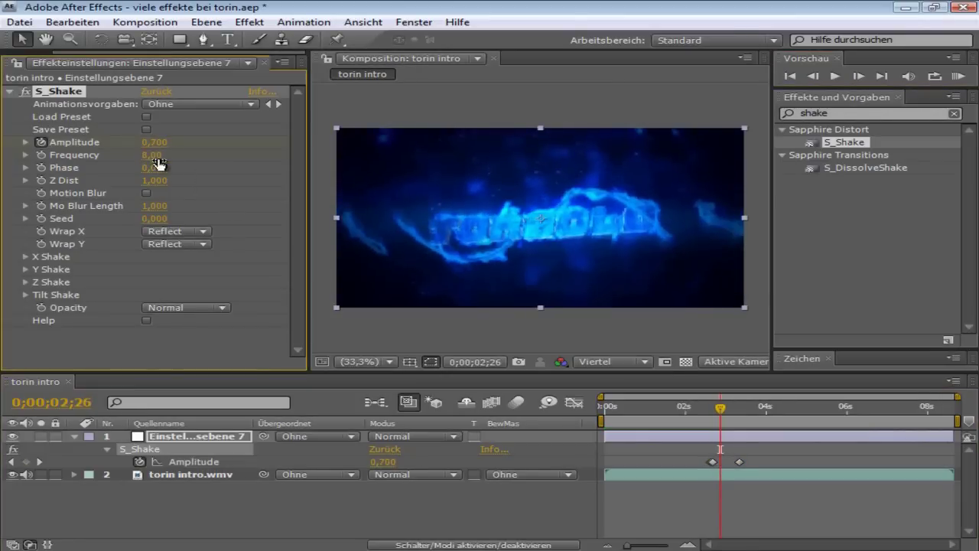
pyautogui.click(958, 75)
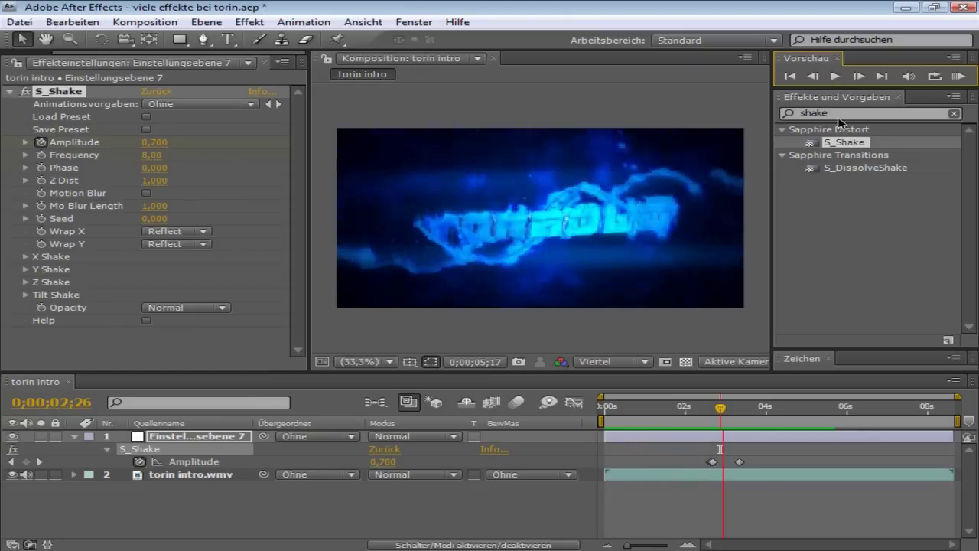
pyautogui.click(751, 429)
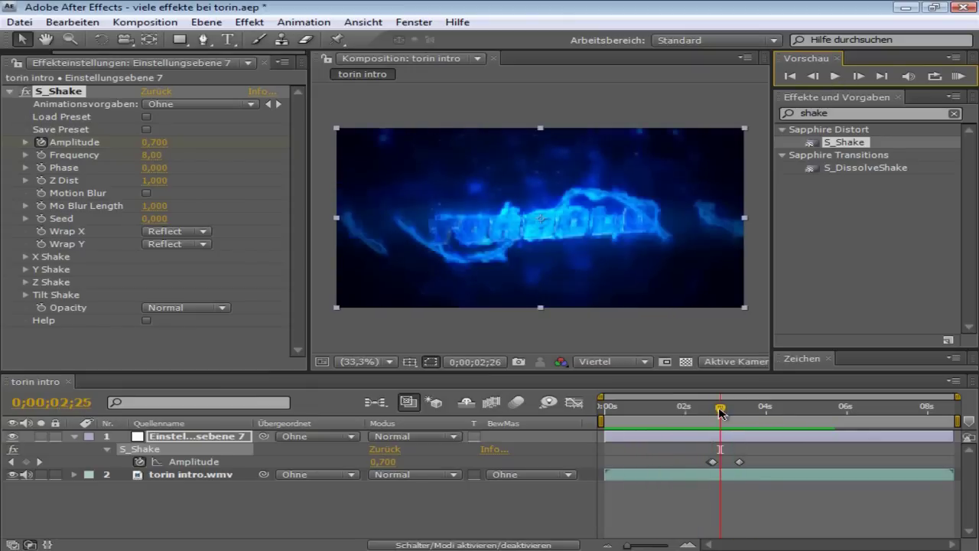
pyautogui.moveTo(720, 413)
pyautogui.mouseDown()
pyautogui.moveTo(711, 413)
pyautogui.moveTo(730, 413)
pyautogui.mouseUp()
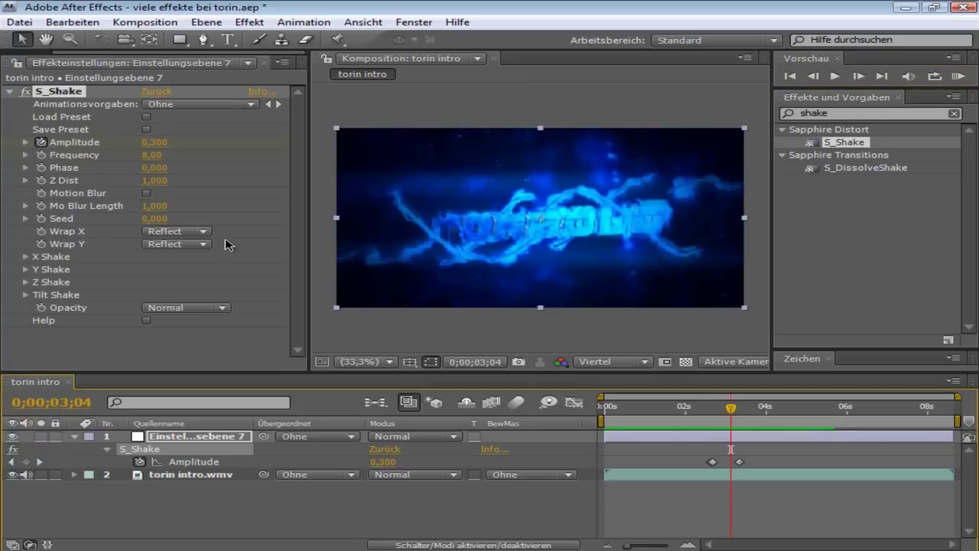
pyautogui.click(152, 156)
pyautogui.write('5')
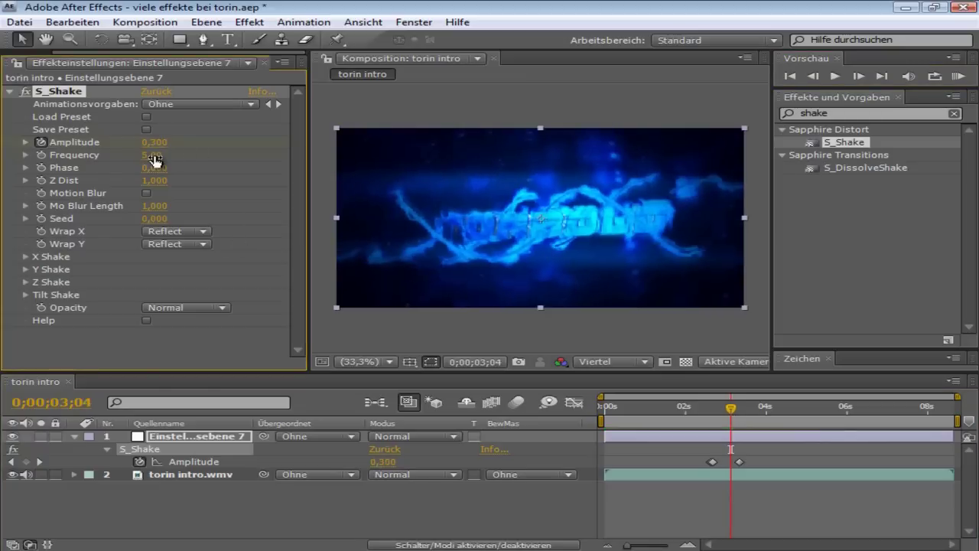
pyautogui.press('Return')
pyautogui.moveTo(731, 410)
pyautogui.mouseDown()
pyautogui.moveTo(711, 413)
pyautogui.moveTo(769, 413)
pyautogui.moveTo(736, 414)
pyautogui.mouseUp()
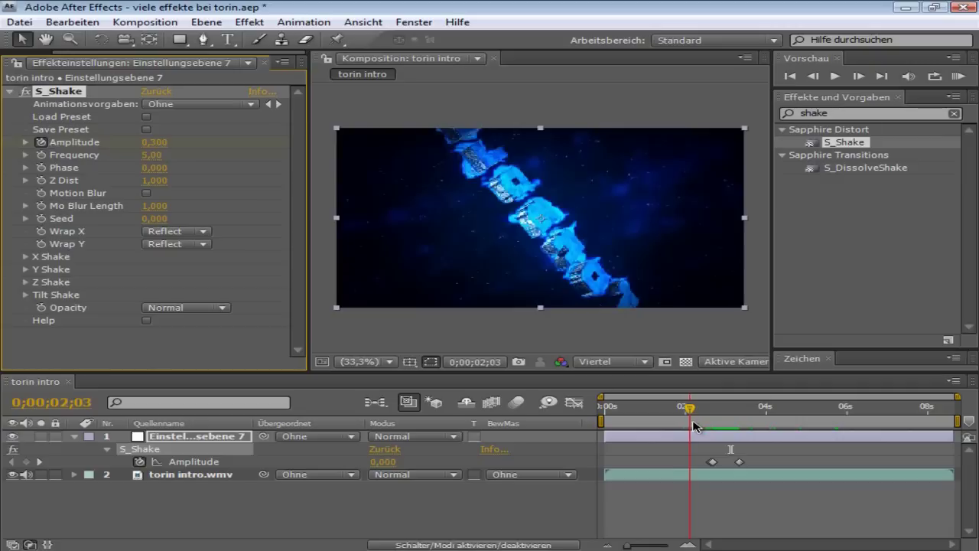
pyautogui.moveTo(693, 426); pyautogui.dragTo(729, 424)
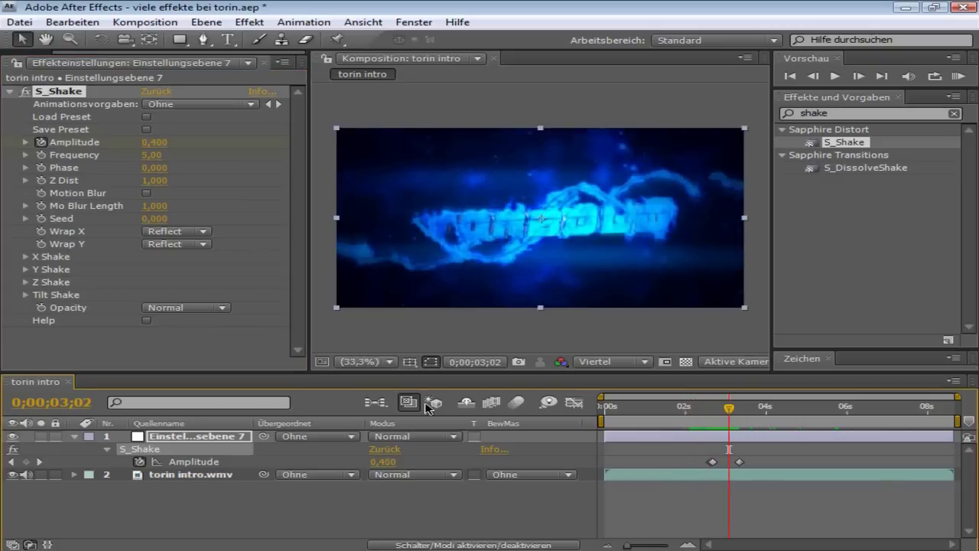
pyautogui.click(426, 491)
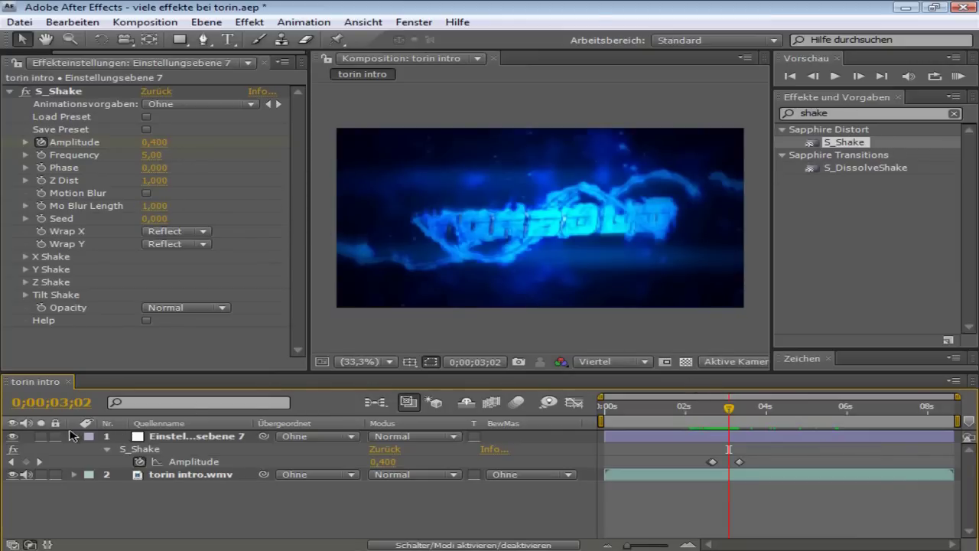
# Collapse Einstellungsebene 7 and add a new adjustment layer above it
pyautogui.click(170, 440)
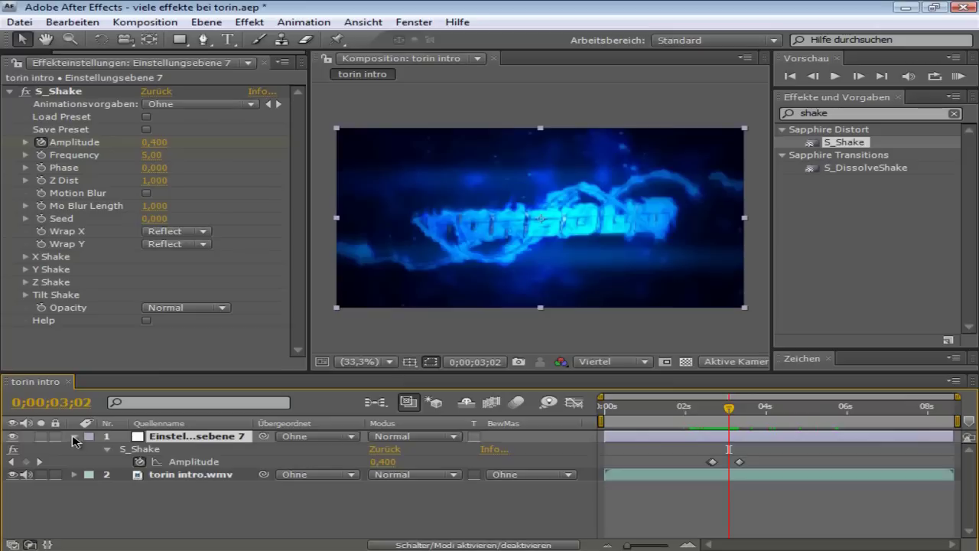
pyautogui.click(74, 440)
pyautogui.rightClick(212, 516)
pyautogui.moveTo(312, 406)
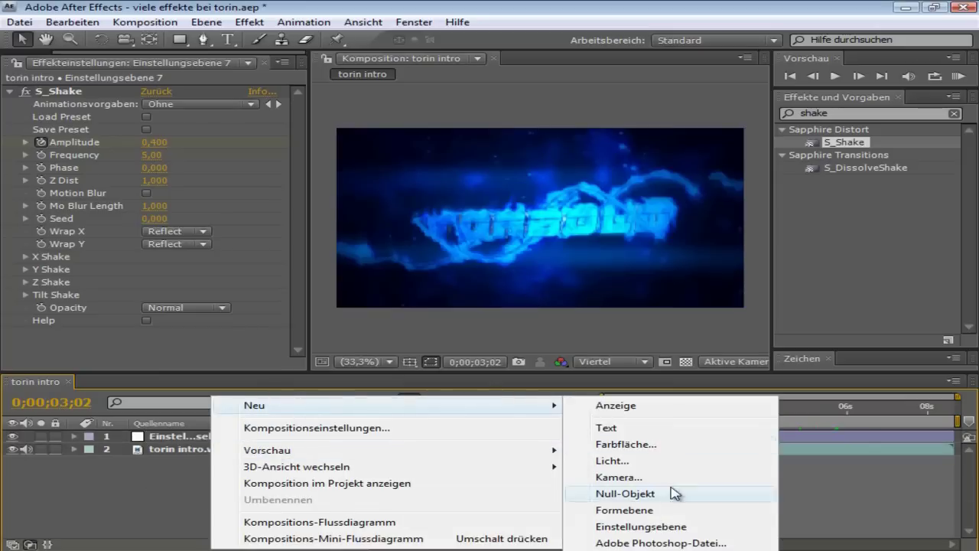
pyautogui.click(641, 526)
# Apply S_Shake to the new layer with Amplitude 0 and Frequency 0
pyautogui.moveTo(845, 142); pyautogui.dragTo(193, 436)
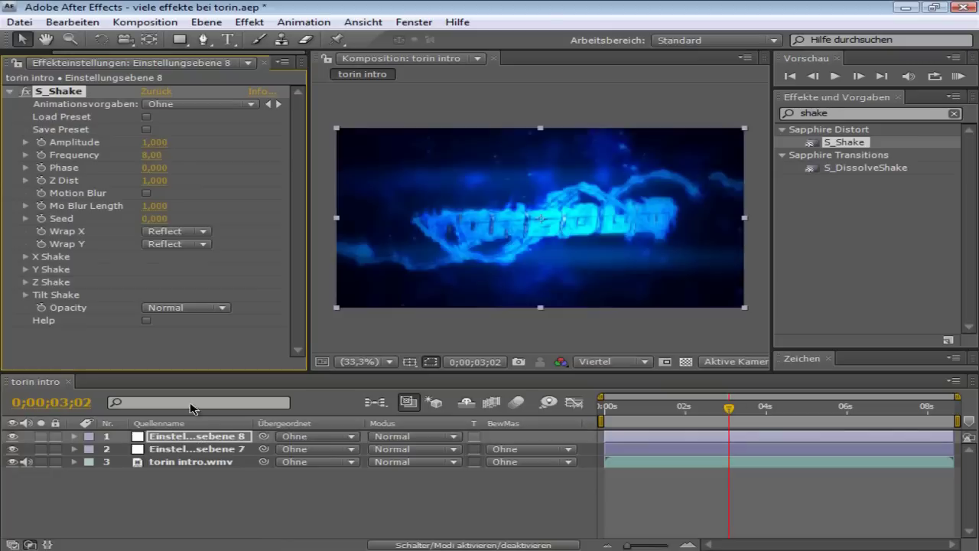
pyautogui.click(161, 143)
pyautogui.write('0')
pyautogui.press('Tab')
pyautogui.write('0')
pyautogui.press('Return')
# At 0;00;02;25, test Z Dist up to 9,730, then reset it to 1
pyautogui.moveTo(729, 411)
pyautogui.mouseDown()
pyautogui.moveTo(691, 410)
pyautogui.moveTo(719, 410)
pyautogui.mouseUp()
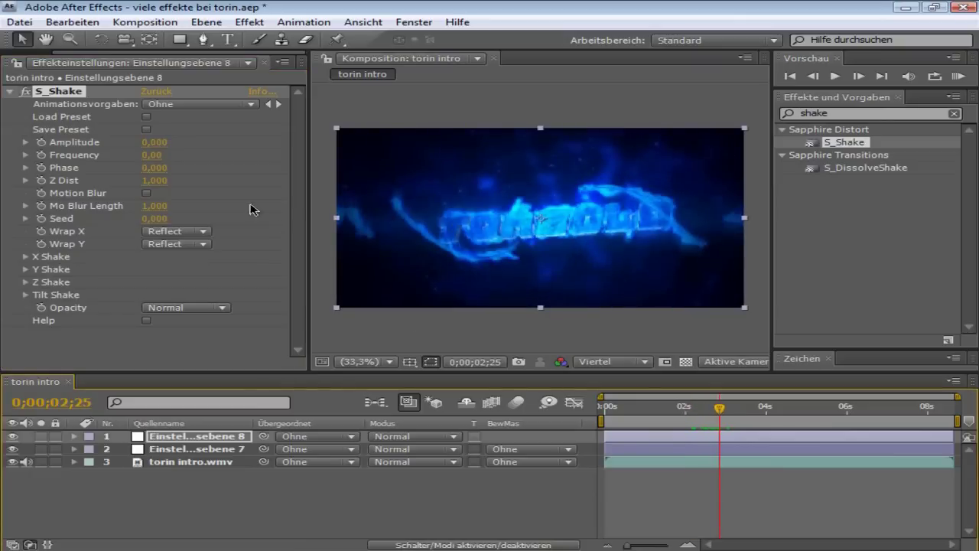
pyautogui.moveTo(153, 181); pyautogui.dragTo(323, 195)
pyautogui.moveTo(150, 180); pyautogui.dragTo(238, 199)
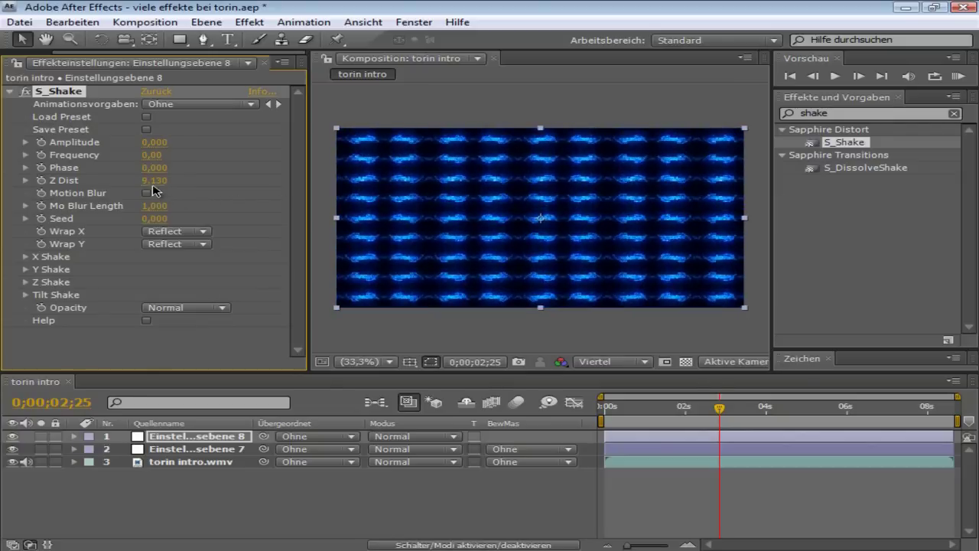
pyautogui.click(154, 181)
pyautogui.write('1')
pyautogui.press('Return')
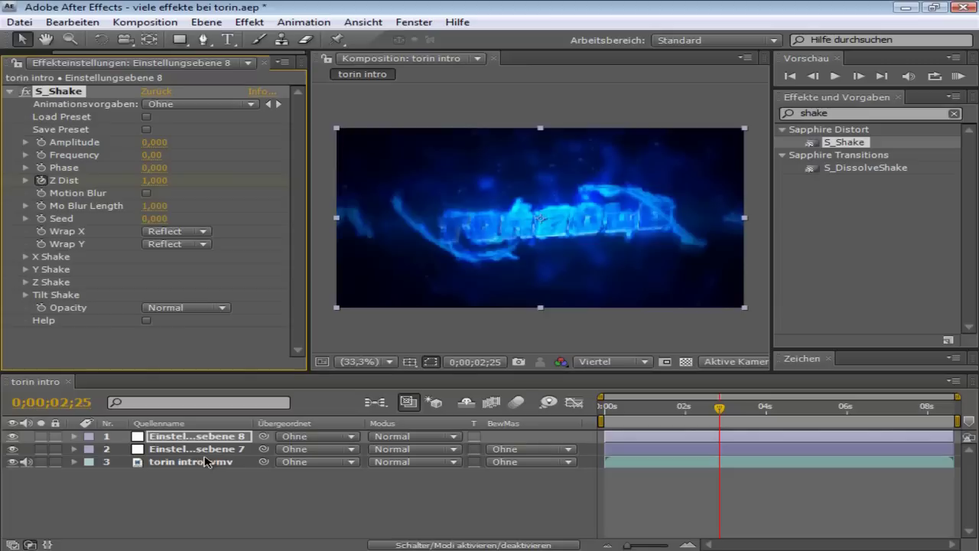
# Show the keyframes and key Z Dist at 3 at 0;00;03;00
pyautogui.press('u')
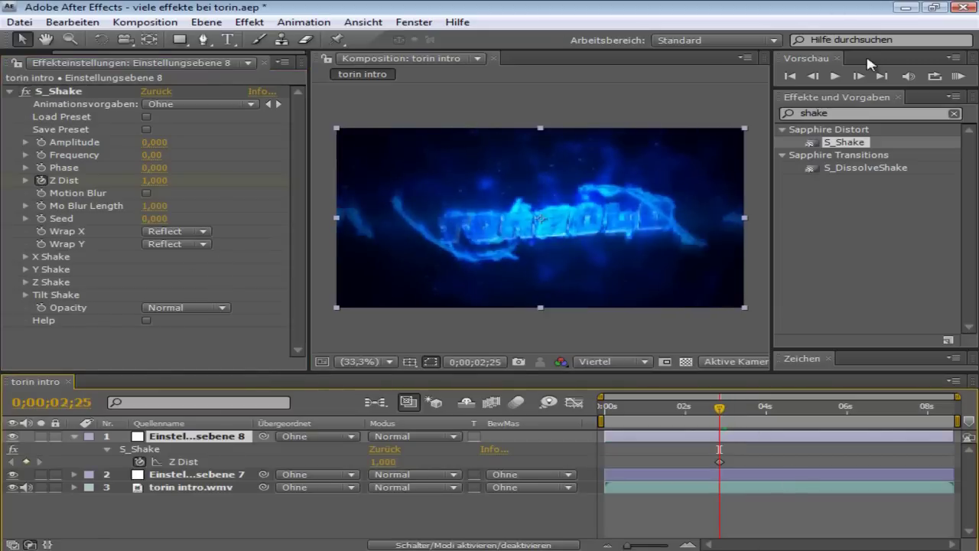
pyautogui.click(859, 75)
pyautogui.click(859, 75)
pyautogui.click(859, 76)
pyautogui.click(860, 76)
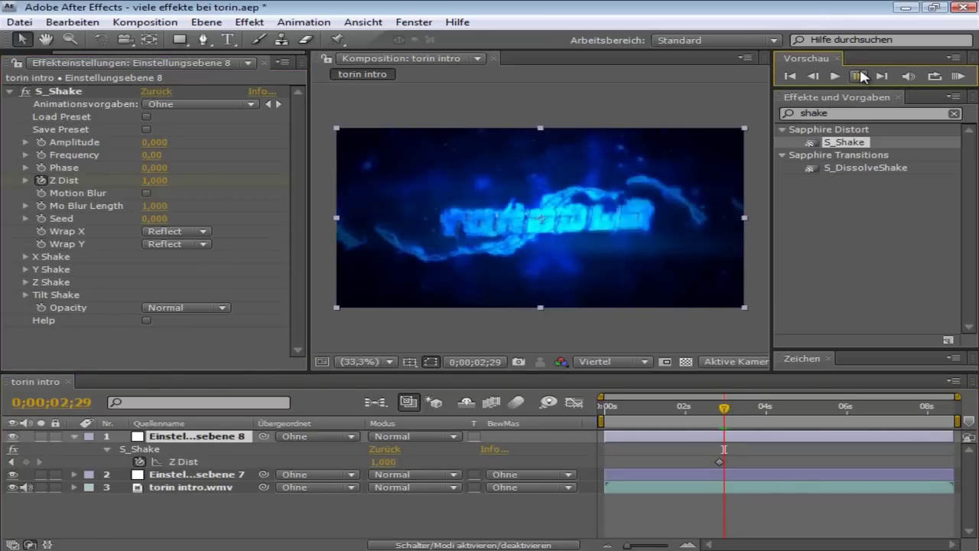
pyautogui.click(859, 75)
pyautogui.click(153, 180)
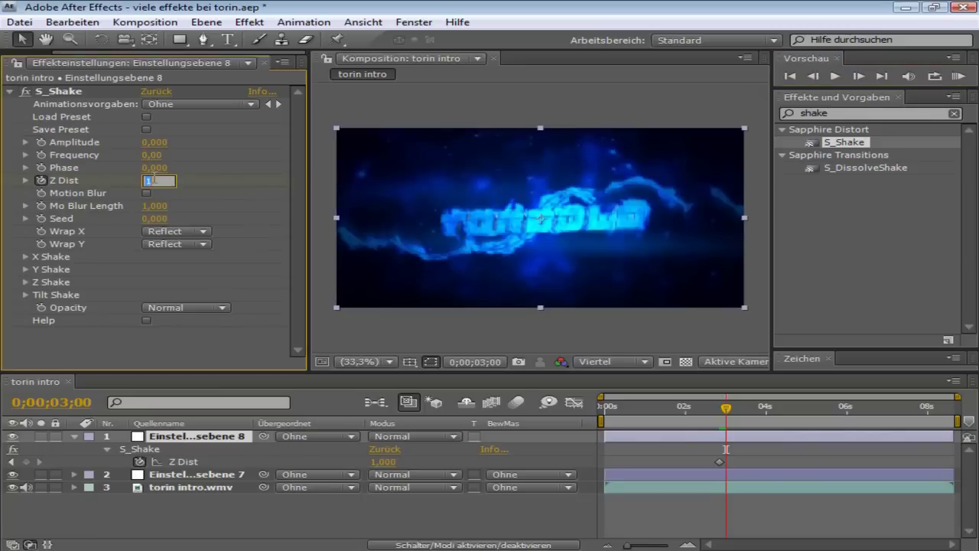
pyautogui.write('3')
pyautogui.press('Return')
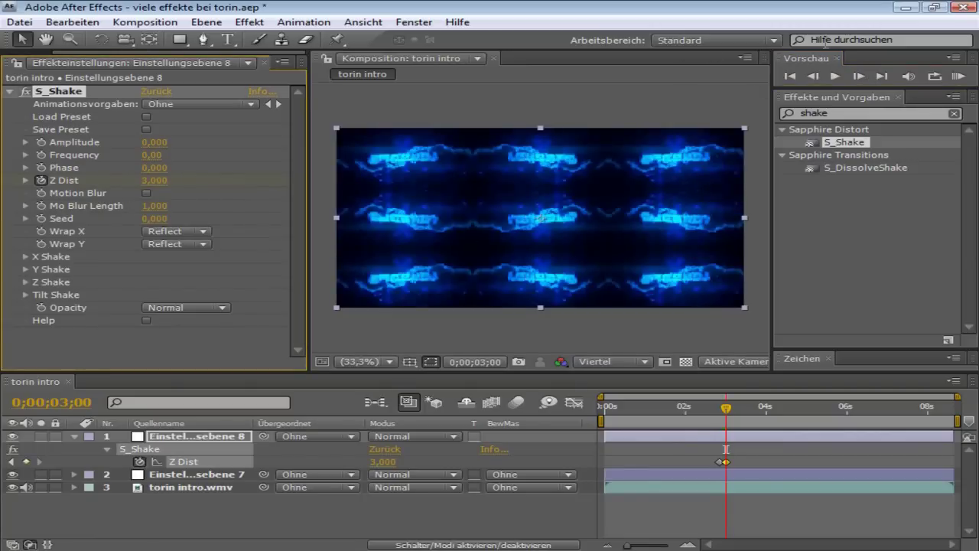
# Key Z Dist at 4 at 0;00;03;19
pyautogui.press('space')
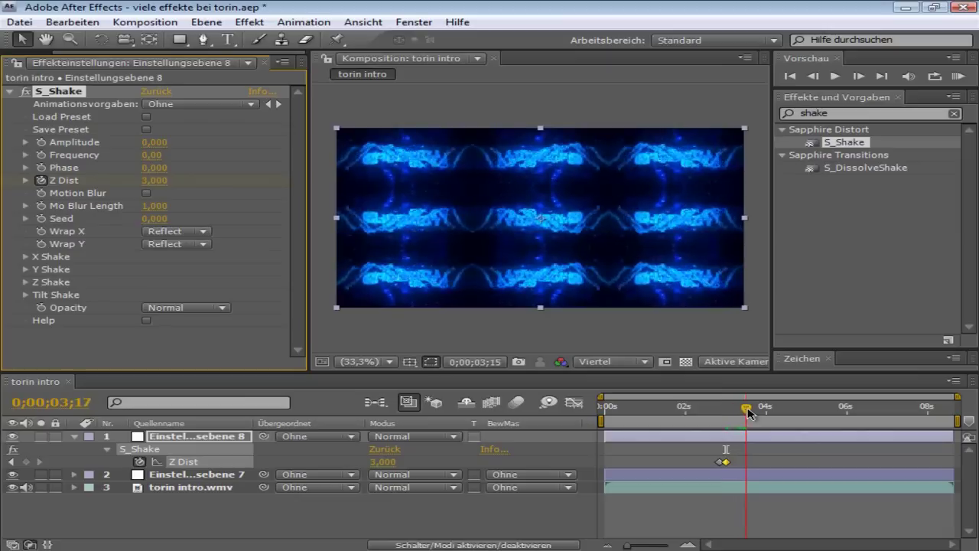
pyautogui.click(147, 181)
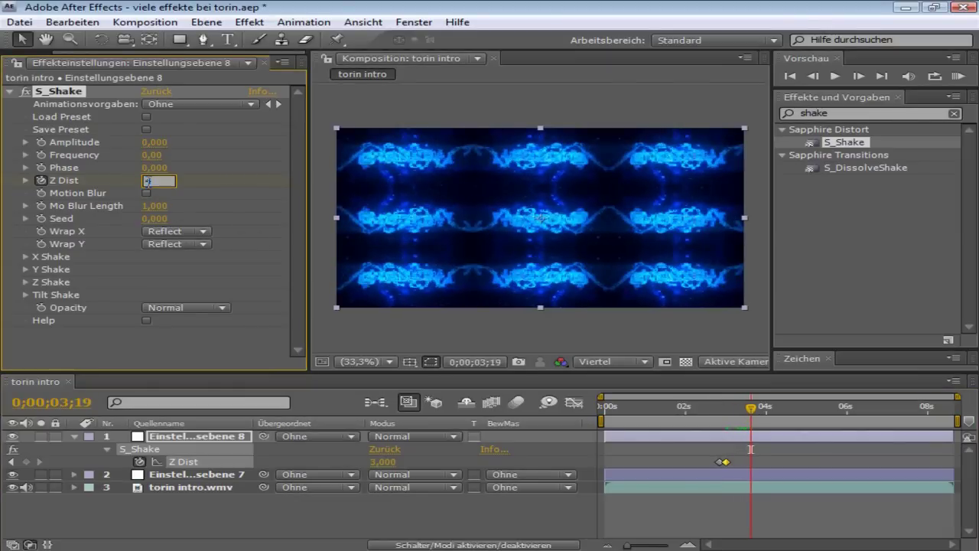
pyautogui.write('4')
pyautogui.press('Return')
# Key Z Dist back to 1 at 0;00;03;26 and preview the composition
pyautogui.click(859, 75)
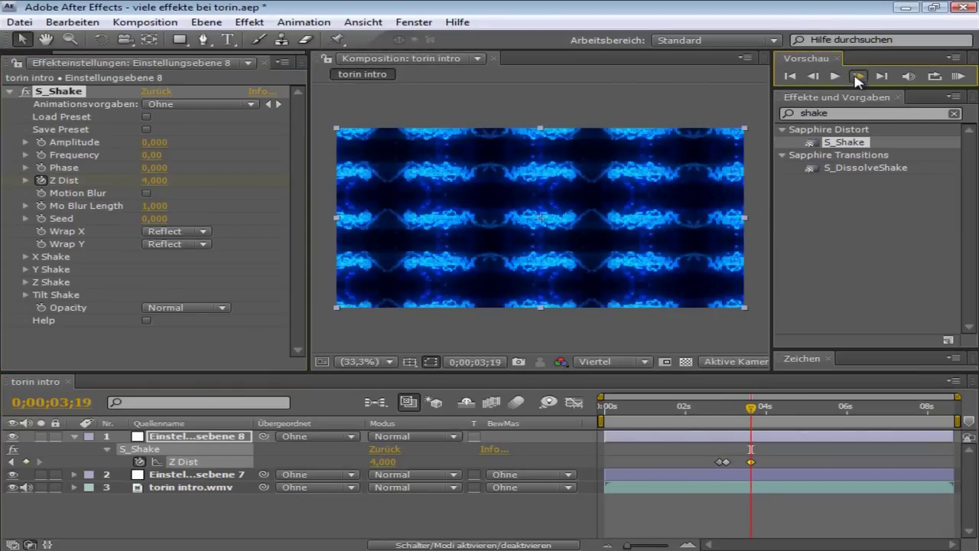
pyautogui.click(858, 75)
pyautogui.click(858, 75)
pyautogui.click(858, 76)
pyautogui.click(858, 76)
pyautogui.click(859, 76)
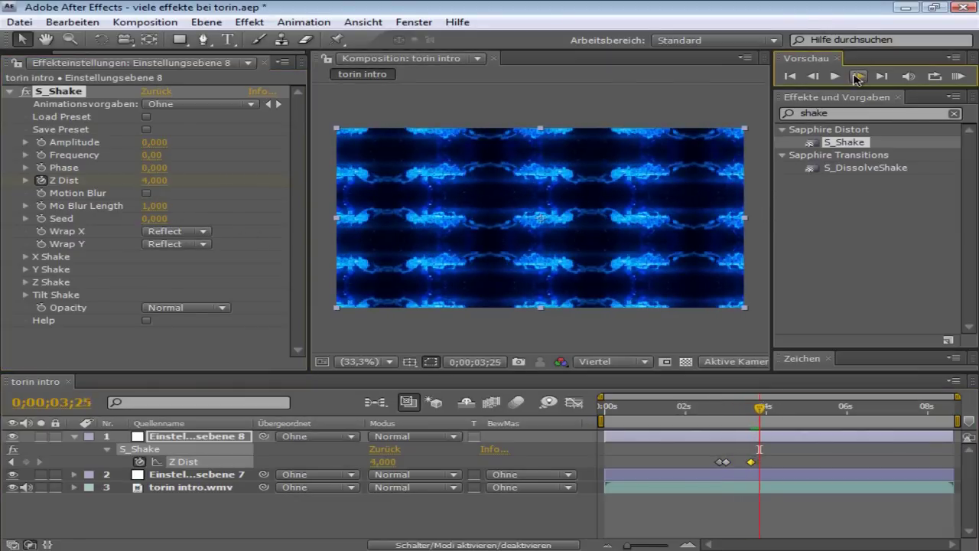
pyautogui.click(858, 76)
pyautogui.click(156, 182)
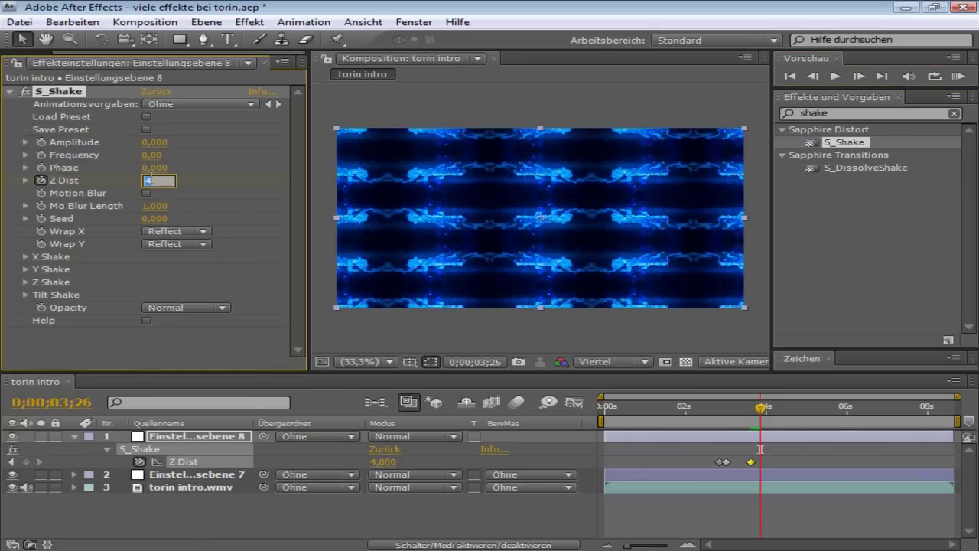
pyautogui.write('1')
pyautogui.press('Return')
pyautogui.click(958, 76)
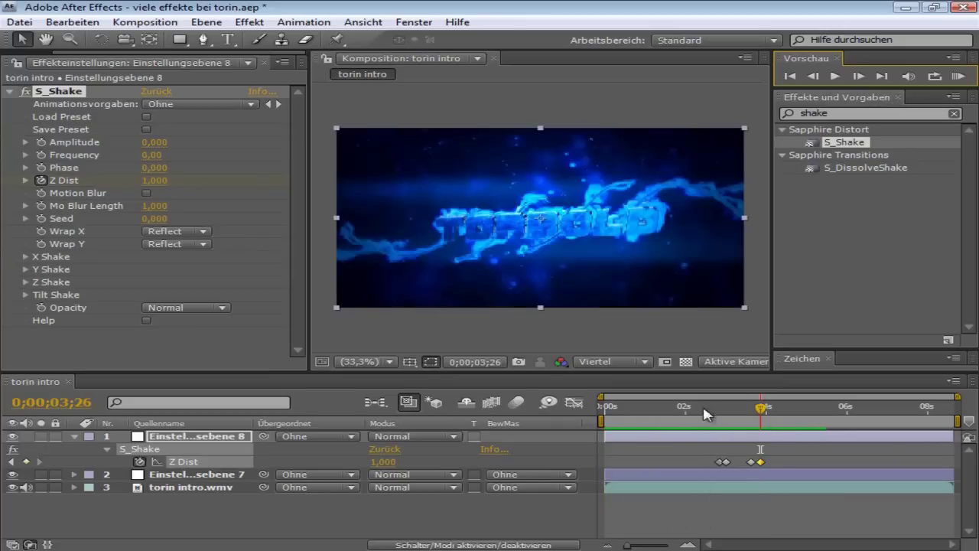
# Replay the preview, scrub to about 0;00;03;23, then collapse and deselect the top layer
pyautogui.click(863, 221)
pyautogui.click(833, 75)
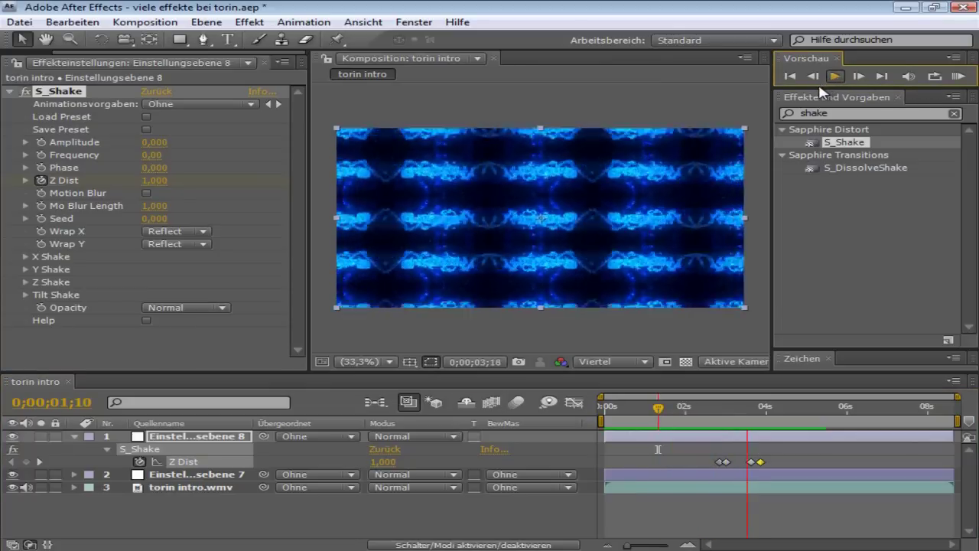
pyautogui.moveTo(725, 406); pyautogui.dragTo(822, 409)
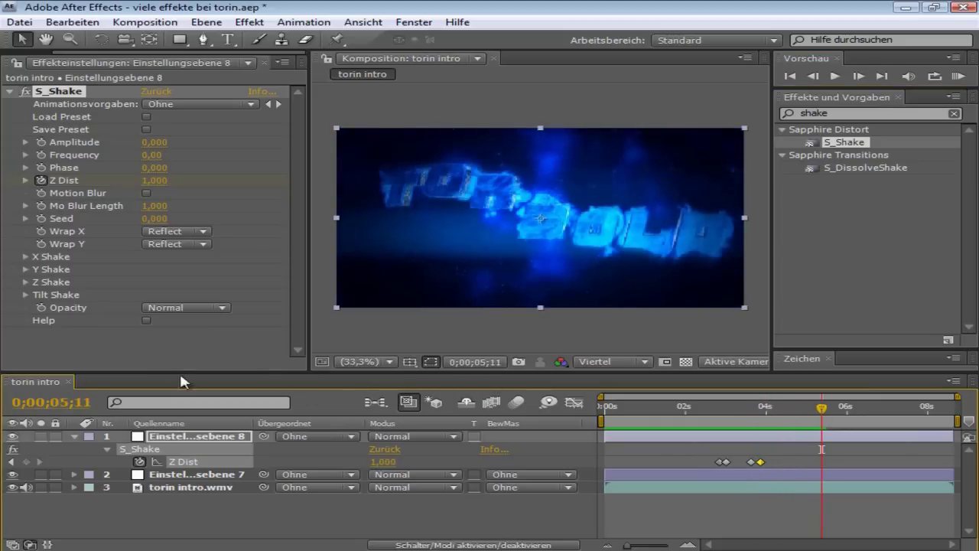
pyautogui.click(74, 437)
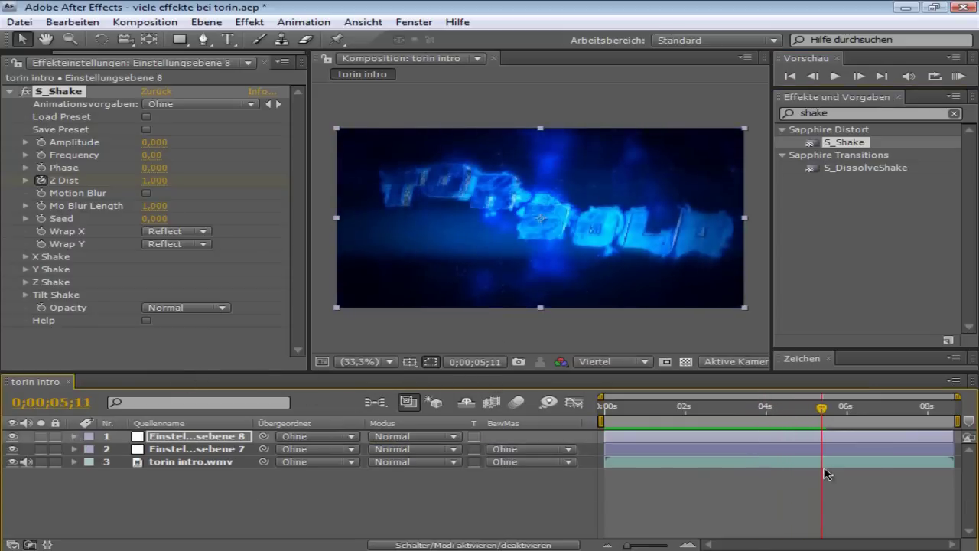
pyautogui.click(409, 499)
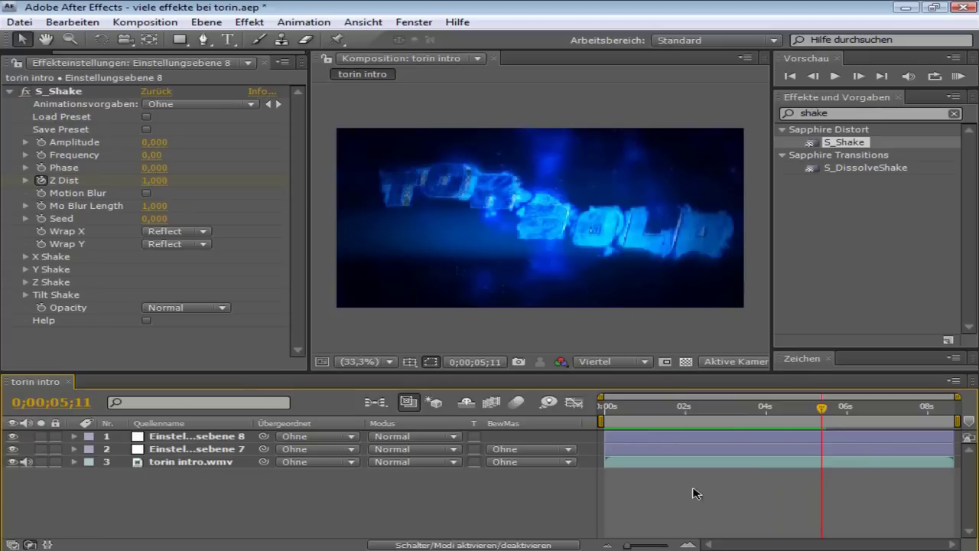
# Search the effects for 'opt' and add a new adjustment layer
pyautogui.click(864, 140)
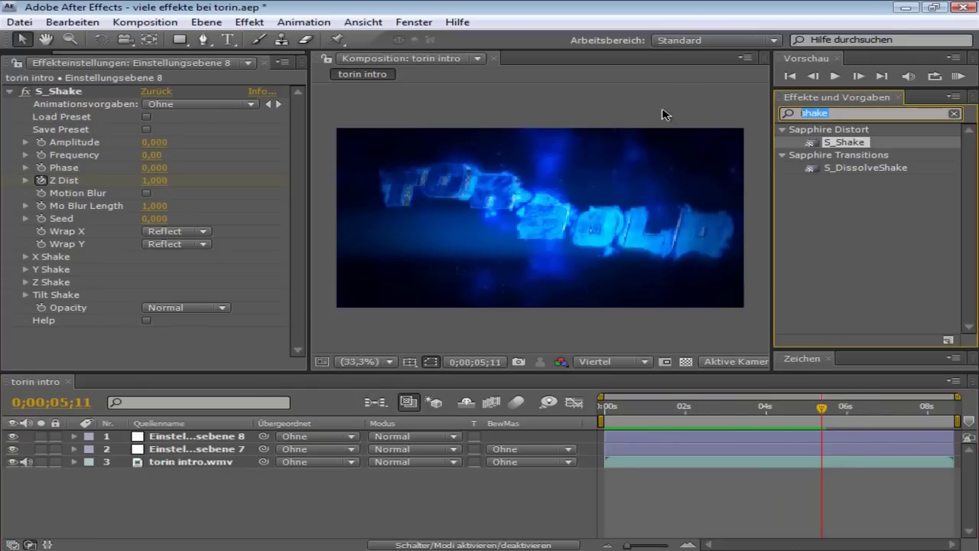
pyautogui.write('opt')
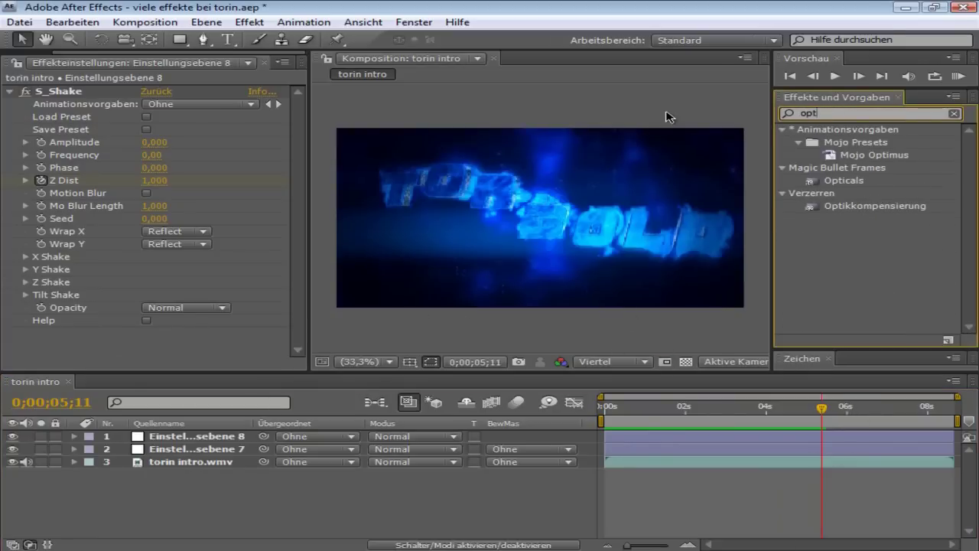
pyautogui.rightClick(258, 518)
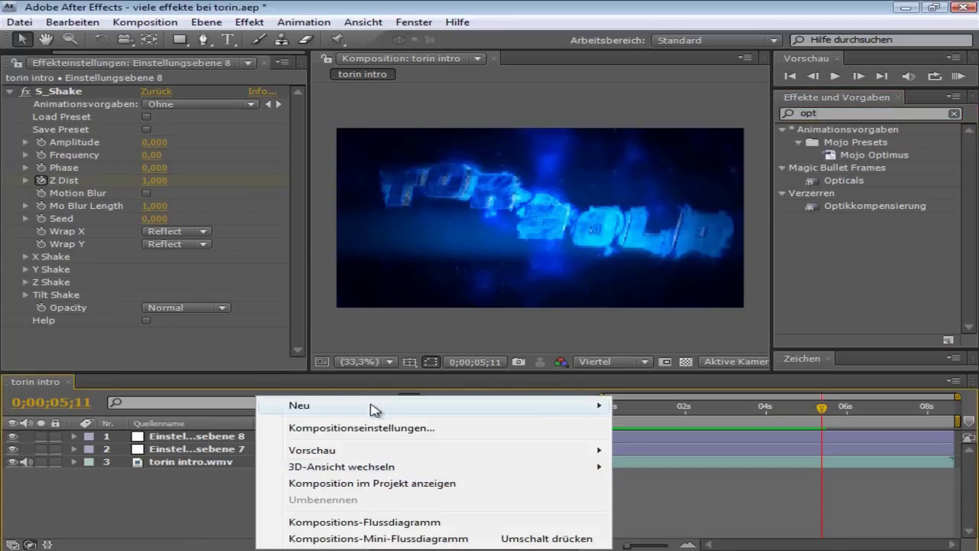
pyautogui.moveTo(371, 406)
pyautogui.click(704, 526)
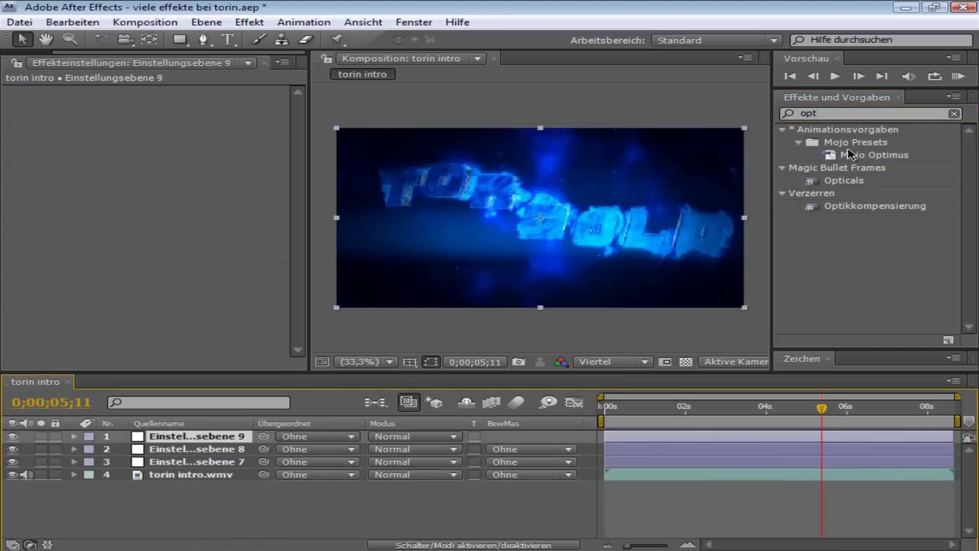
# Move the current time to 0;00;02;19 and drop Optikkompensierung onto the new layer
pyautogui.moveTo(696, 418); pyautogui.dragTo(680, 414)
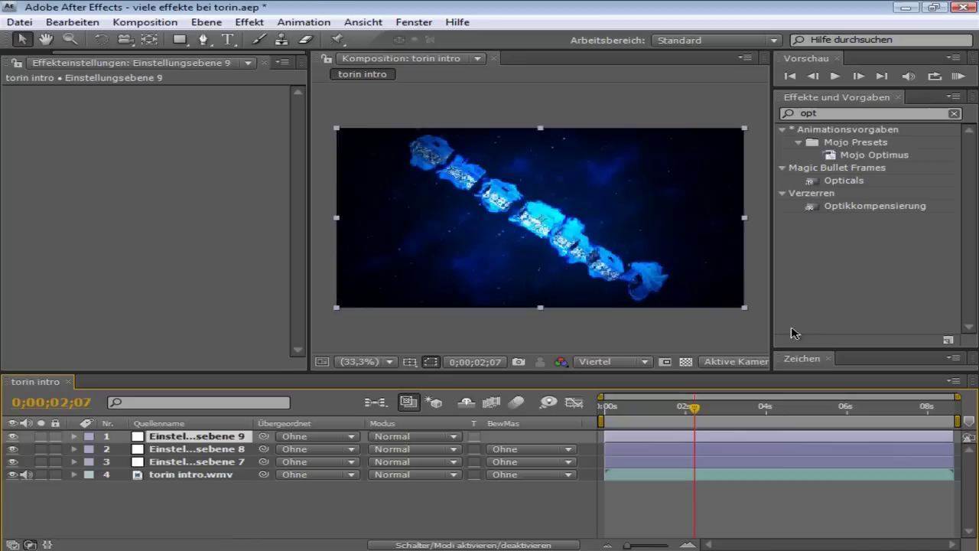
pyautogui.click(858, 76)
pyautogui.click(860, 76)
pyautogui.click(860, 76)
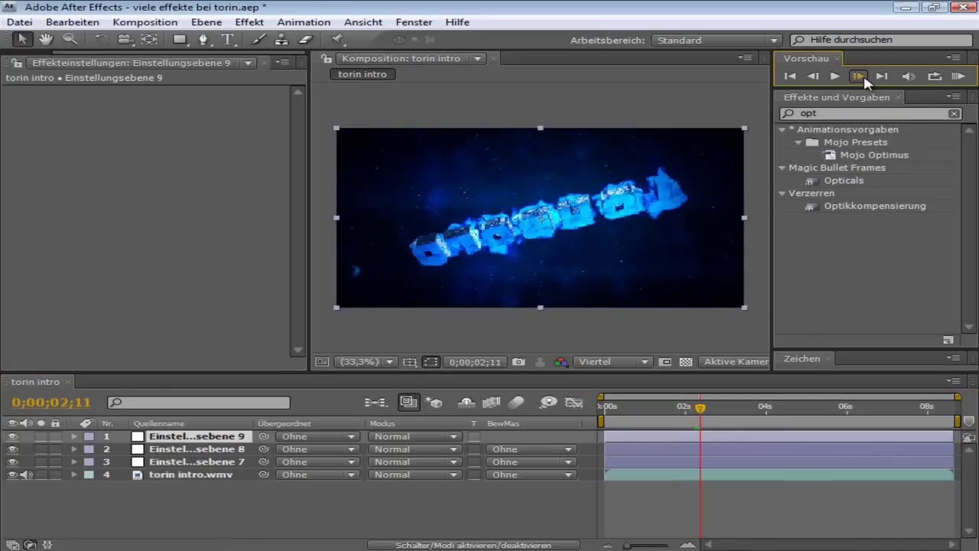
pyautogui.click(860, 76)
pyautogui.click(860, 76)
pyautogui.click(860, 75)
pyautogui.click(860, 75)
pyautogui.click(860, 75)
pyautogui.click(860, 76)
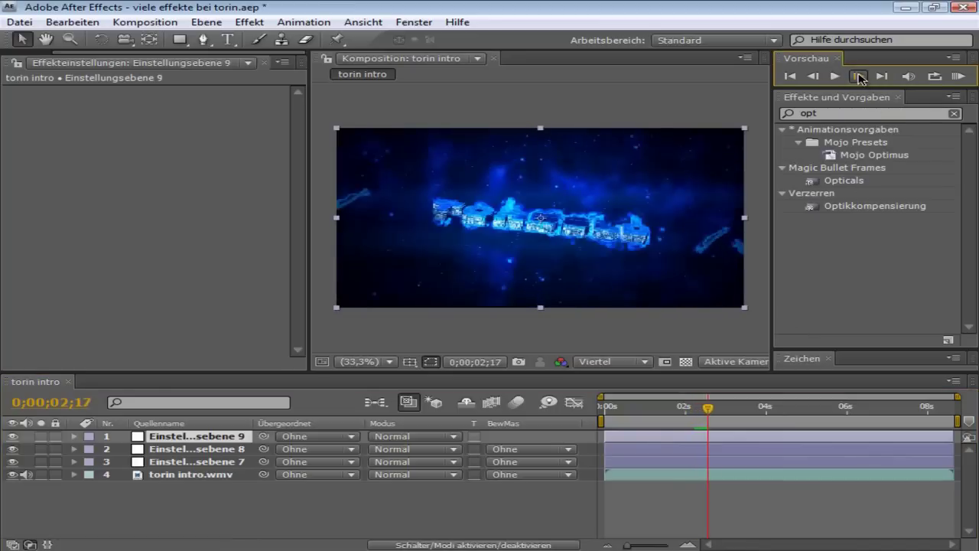
pyautogui.click(860, 76)
pyautogui.click(860, 76)
pyautogui.click(860, 75)
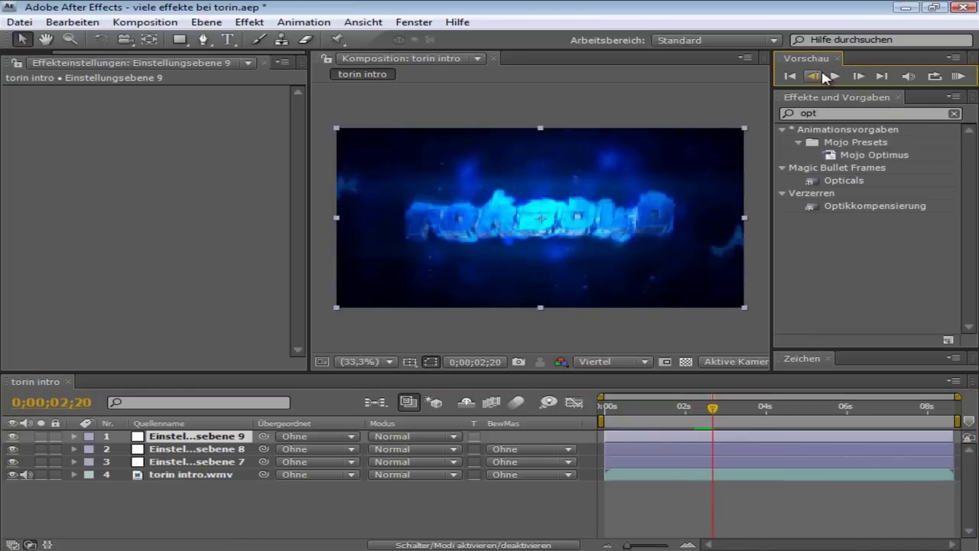
pyautogui.click(860, 76)
pyautogui.click(812, 76)
pyautogui.click(813, 75)
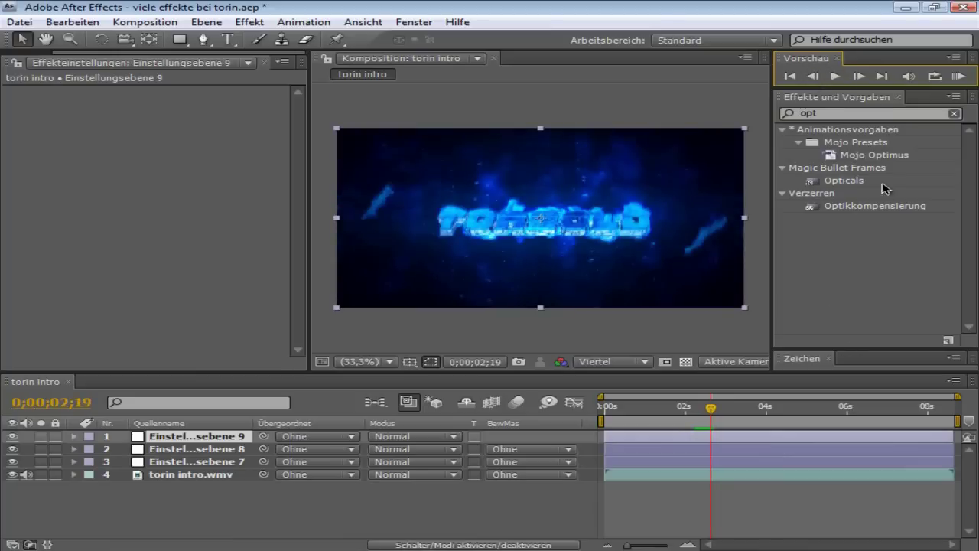
pyautogui.moveTo(880, 206); pyautogui.dragTo(216, 443)
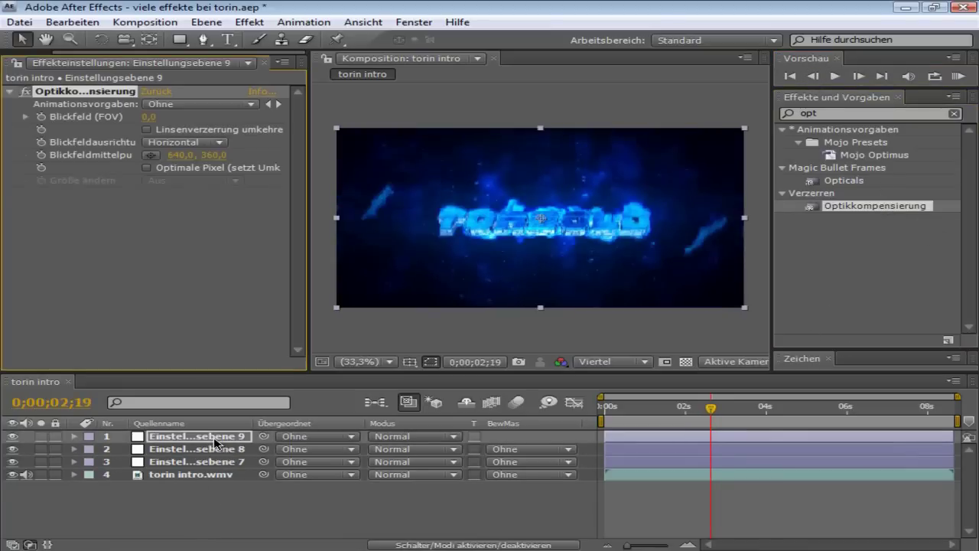
# Turn on Linsenverzerrung umkehren and, after testing values, set Blickfeld (FOV) to 0,0
pyautogui.click(147, 130)
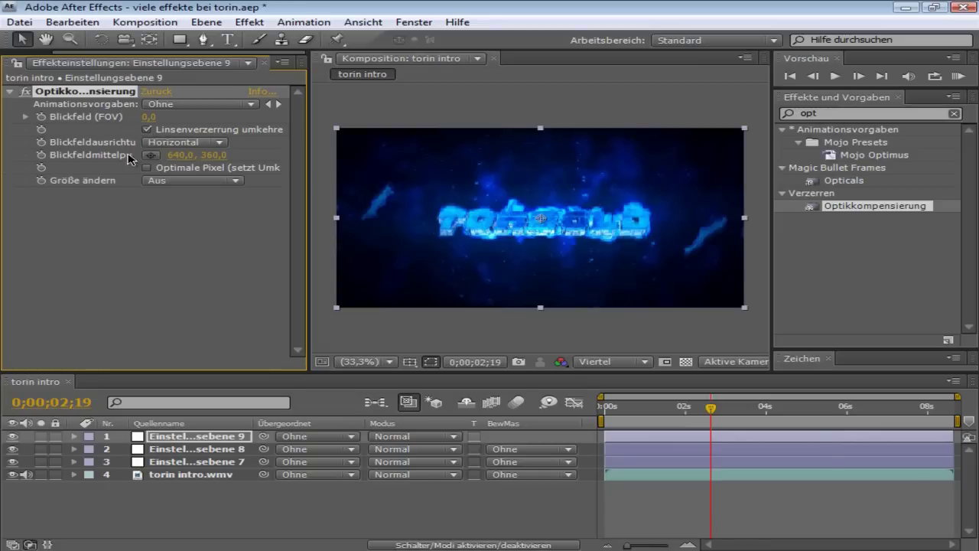
pyautogui.click(148, 130)
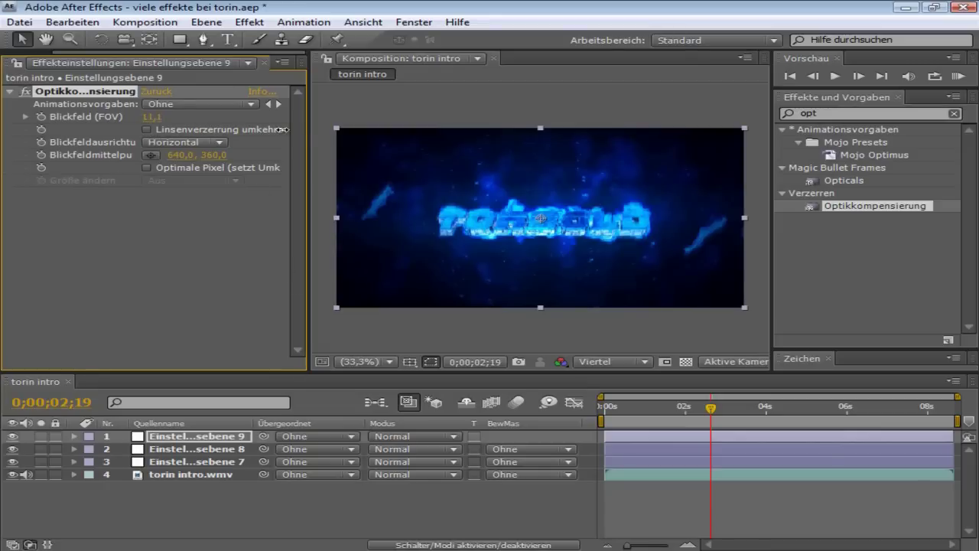
pyautogui.moveTo(283, 130); pyautogui.dragTo(153, 110)
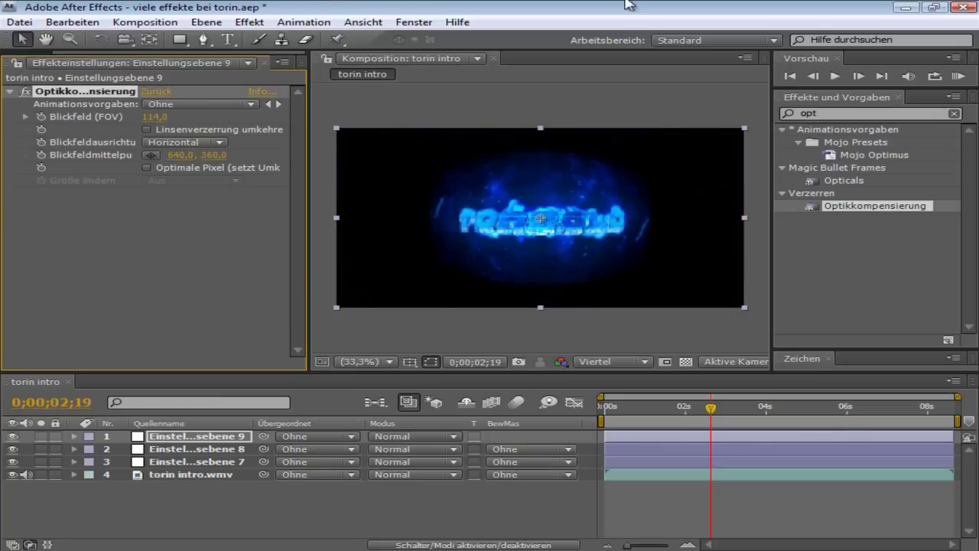
pyautogui.click(147, 130)
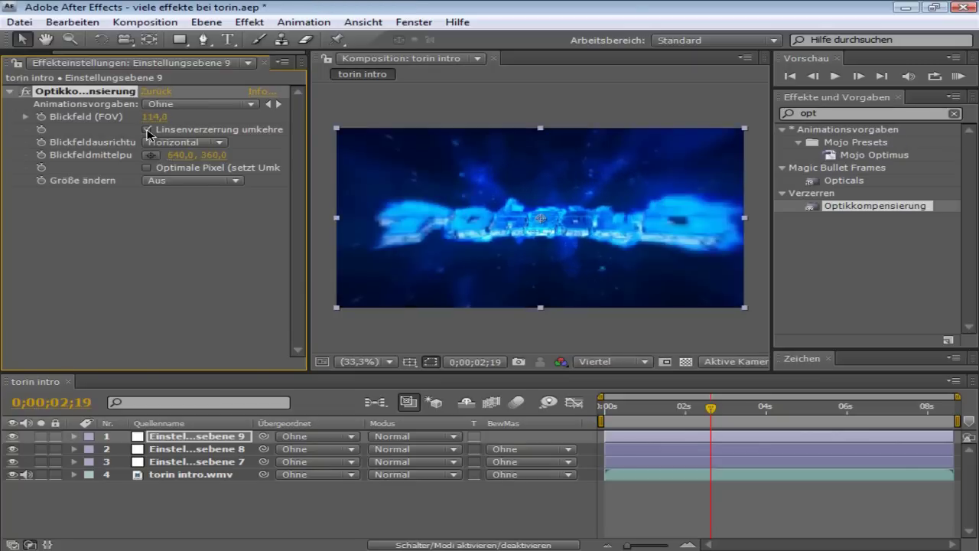
pyautogui.moveTo(153, 117); pyautogui.dragTo(173, 117)
pyautogui.moveTo(330, 128); pyautogui.dragTo(635, 182)
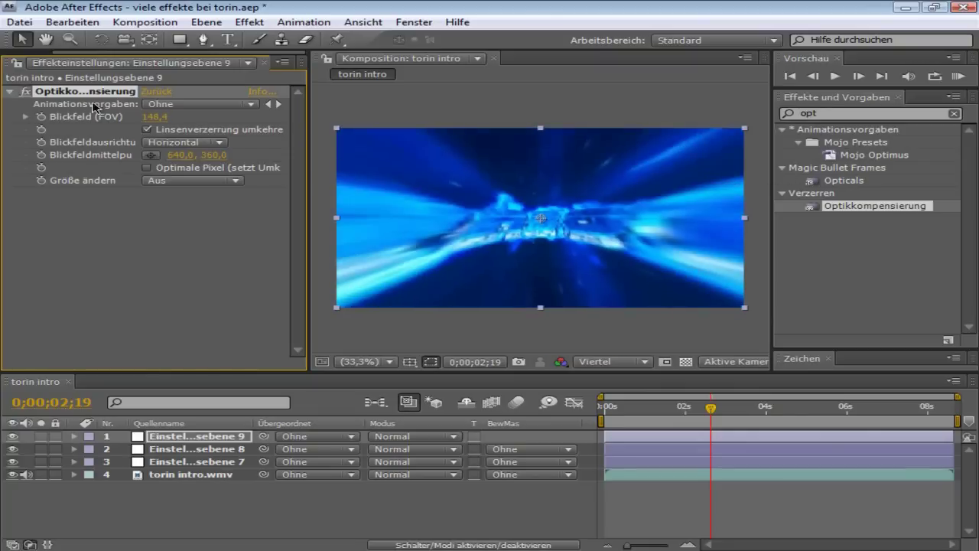
pyautogui.click(147, 118)
pyautogui.write('0')
pyautogui.press('Return')
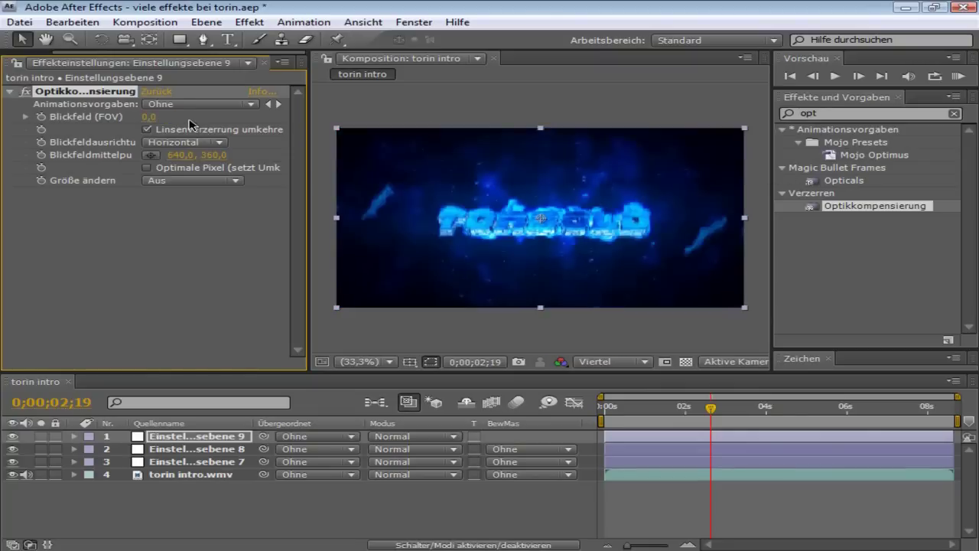
# Show layer 9's animated properties and step between frames, ending at 0;00;02;19
pyautogui.click(189, 441)
pyautogui.press('u')
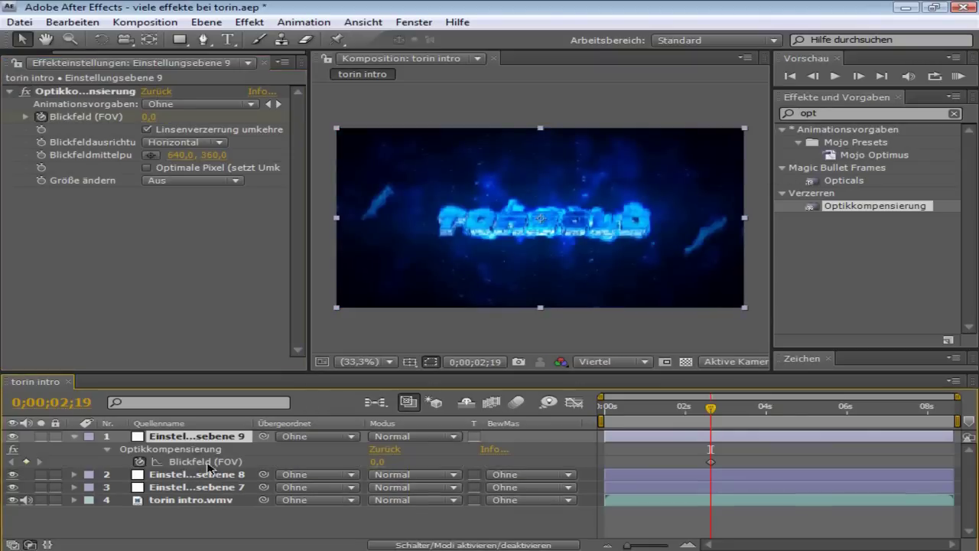
pyautogui.click(859, 77)
pyautogui.click(859, 76)
pyautogui.click(858, 77)
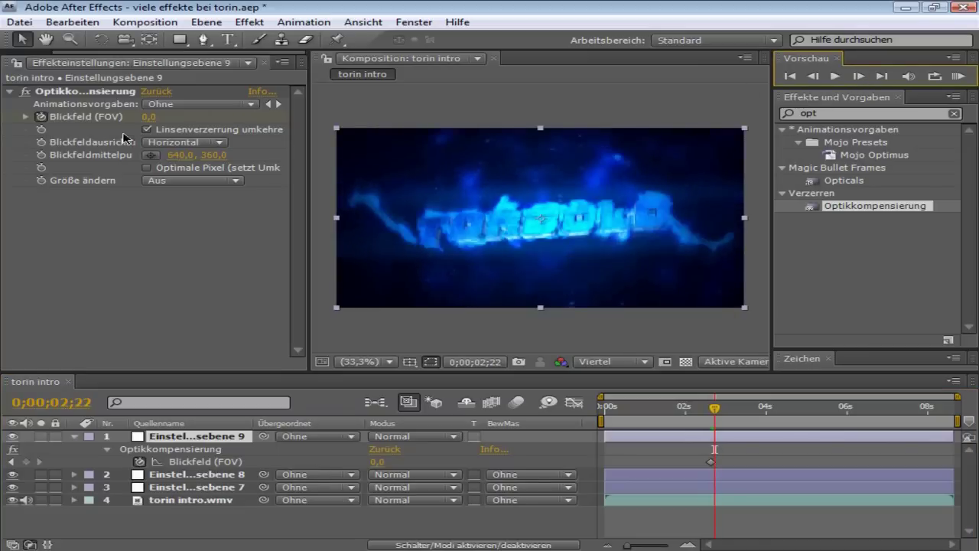
pyautogui.click(860, 77)
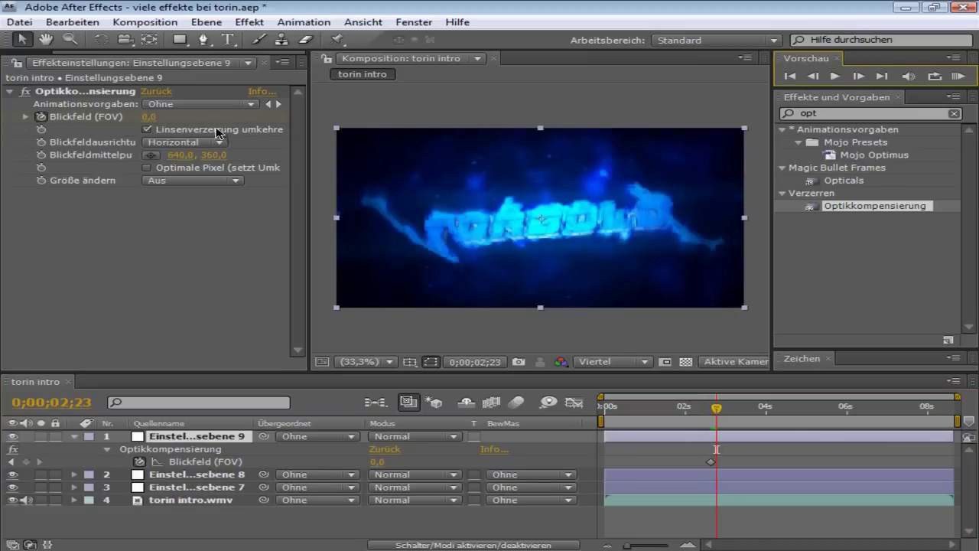
pyautogui.click(152, 116)
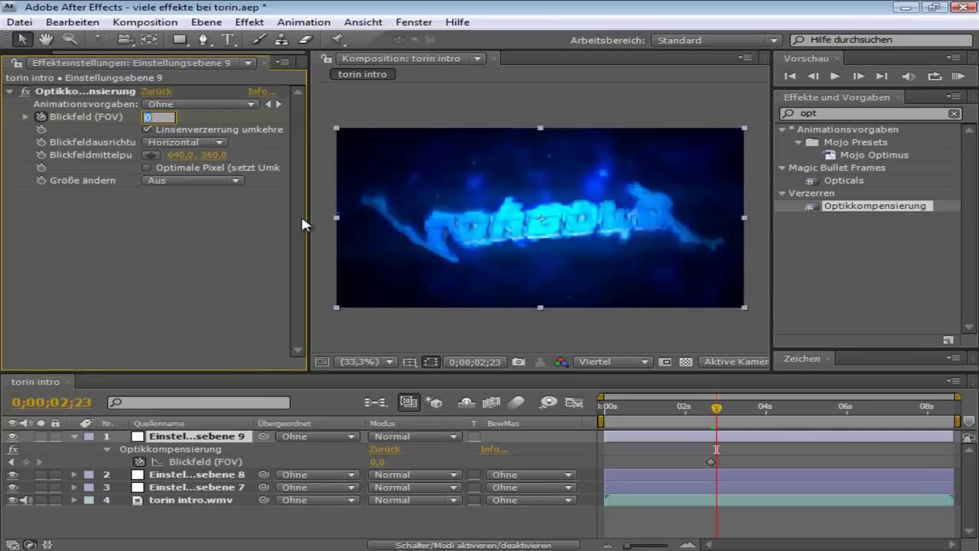
pyautogui.click(813, 76)
pyautogui.click(814, 77)
pyautogui.click(813, 77)
pyautogui.click(814, 77)
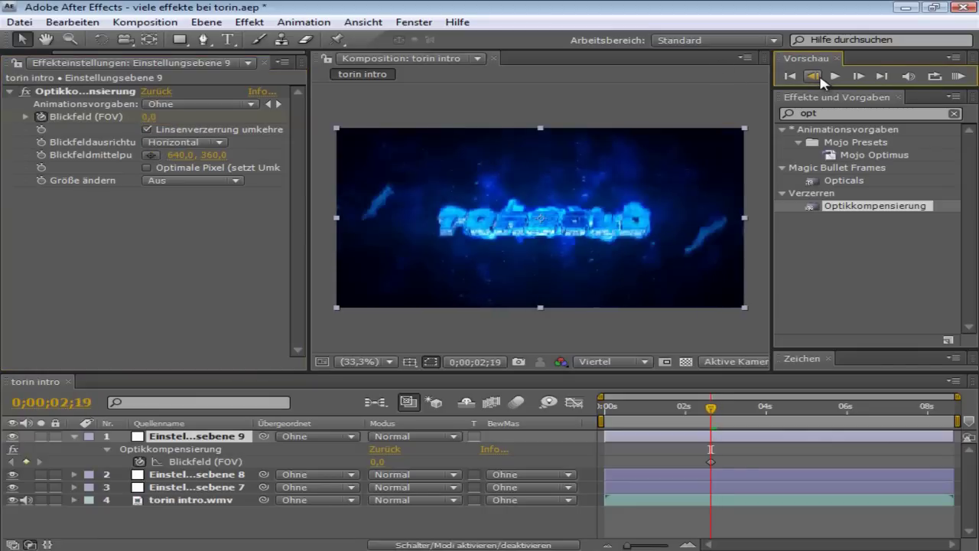
# Key Blickfeld (FOV) to 140 at 0;00;02;20, then dismiss the crash notice
pyautogui.click(859, 76)
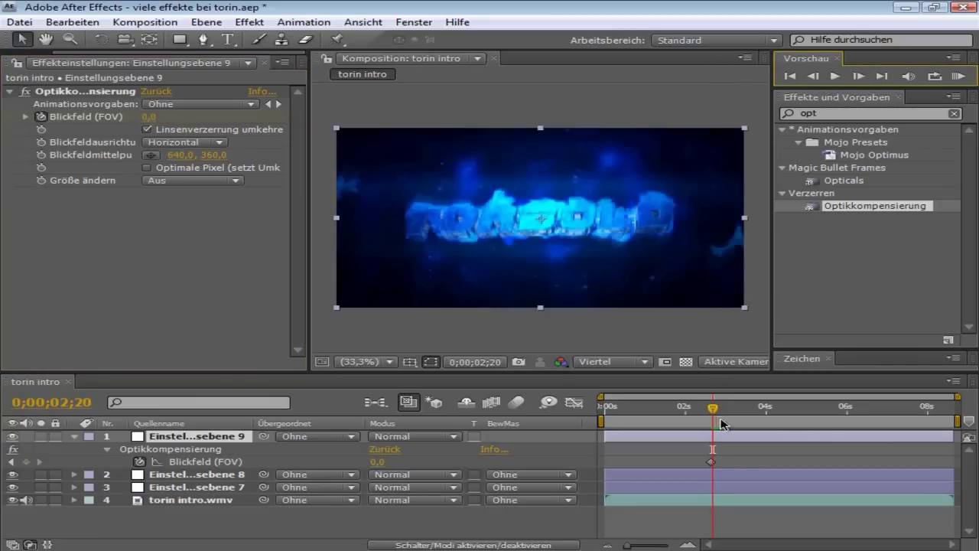
pyautogui.click(148, 117)
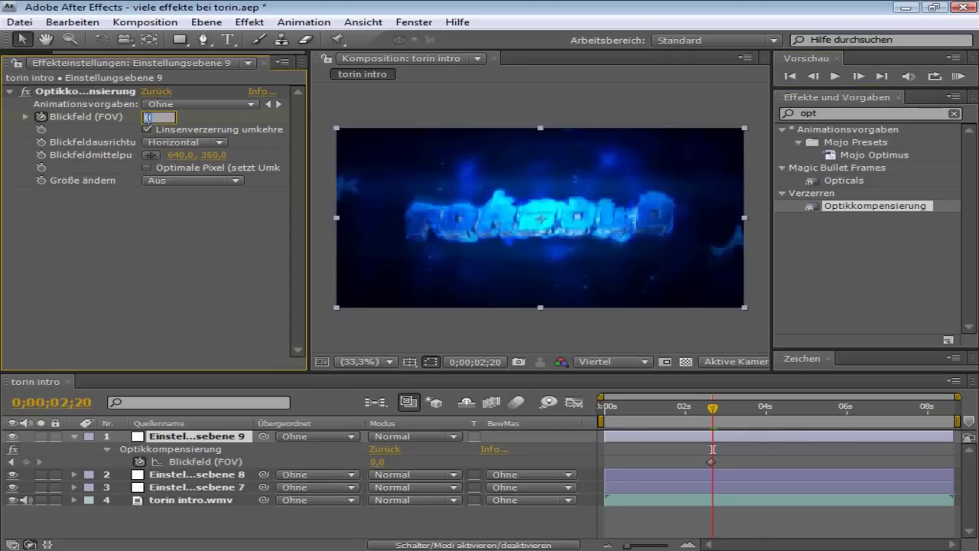
pyautogui.write('140')
pyautogui.press('Return')
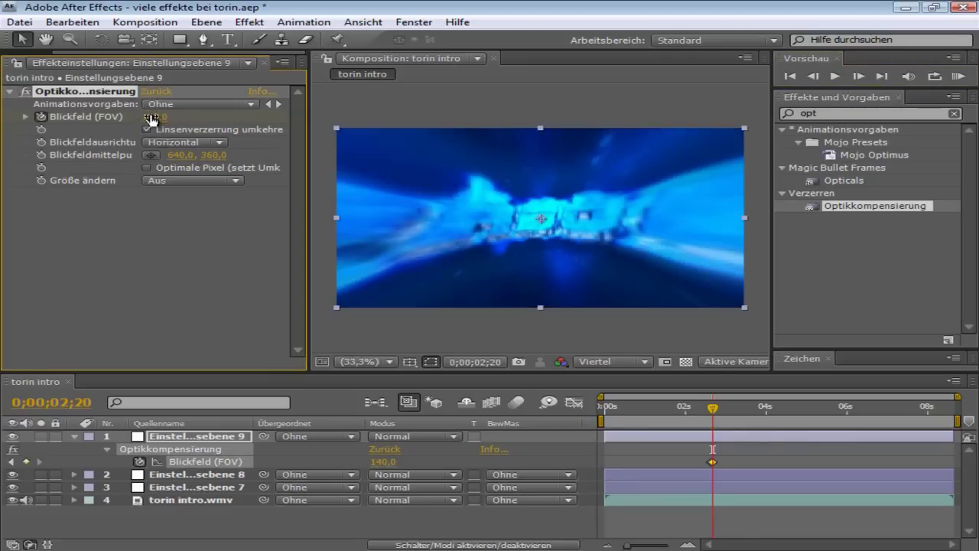
pyautogui.click(657, 358)
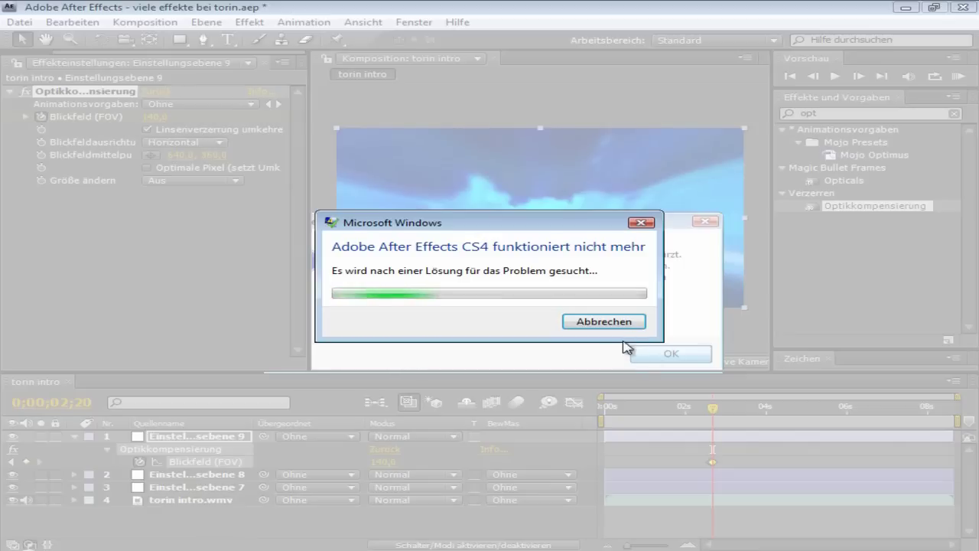
# Close the Windows crash report after After Effects stops working
pyautogui.click(604, 322)
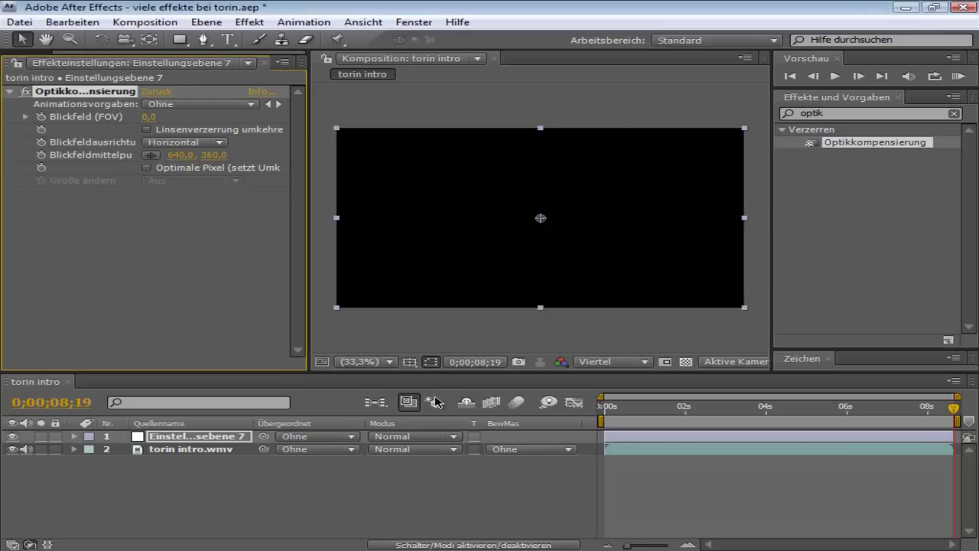
# Step frame by frame around the drop and settle the playhead at 0;00;02;16
pyautogui.click(704, 410)
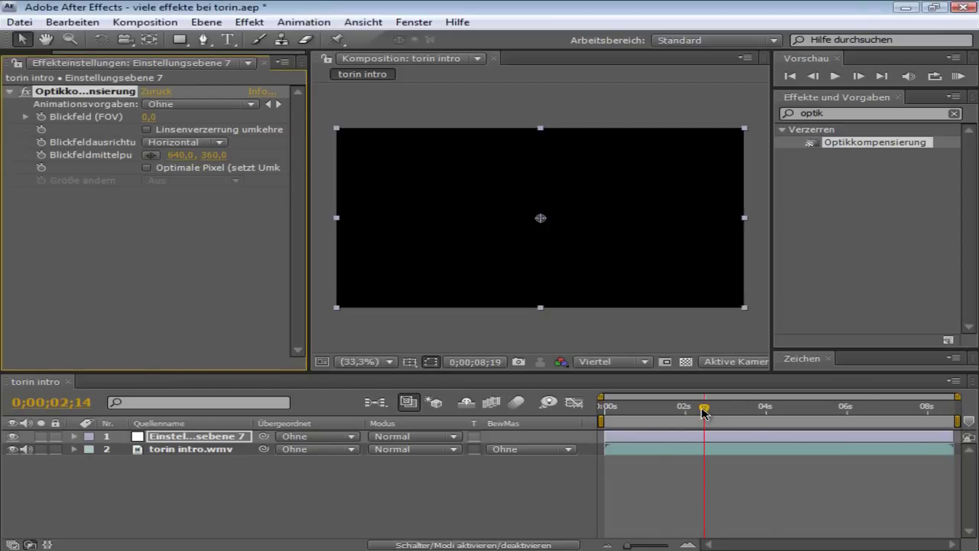
pyautogui.moveTo(704, 413); pyautogui.dragTo(702, 412)
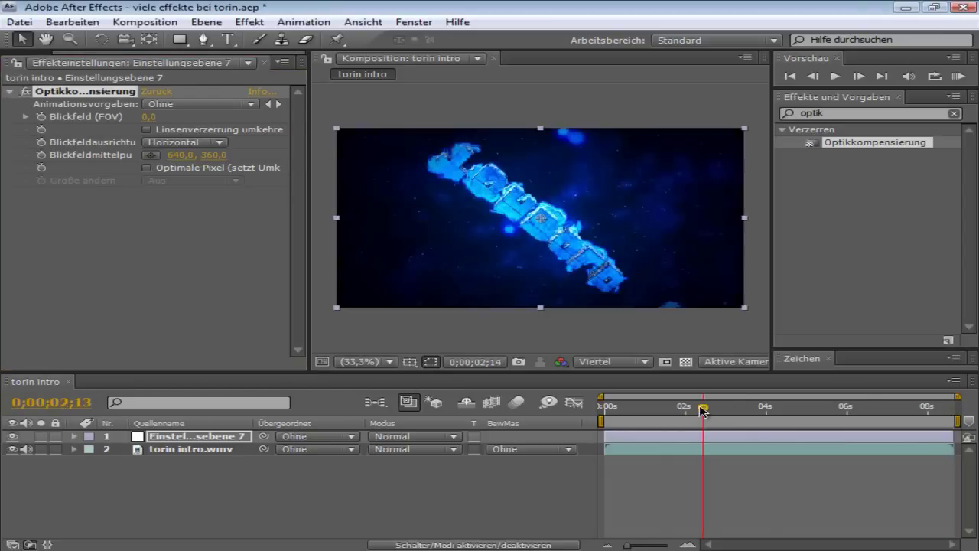
pyautogui.click(859, 75)
pyautogui.click(858, 75)
pyautogui.click(859, 76)
pyautogui.click(858, 75)
pyautogui.click(858, 76)
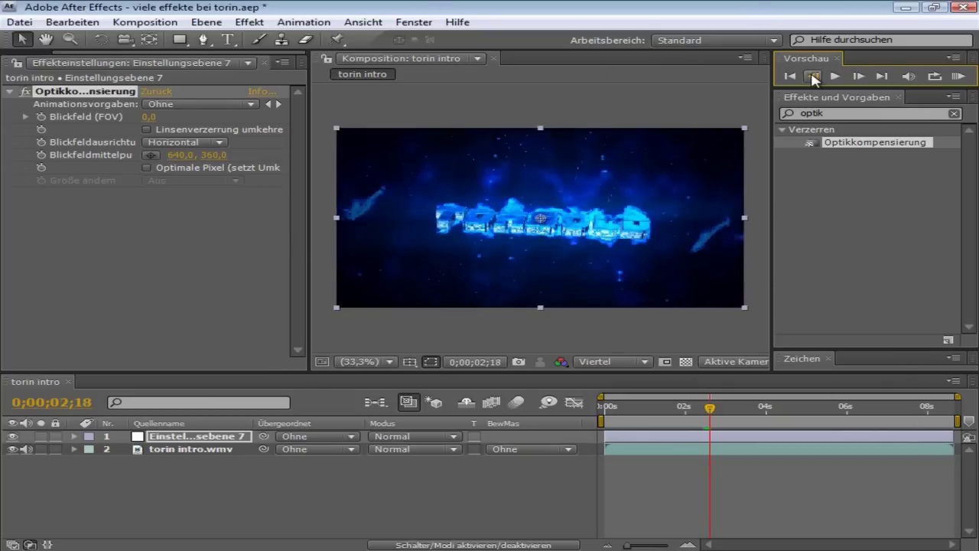
pyautogui.click(861, 78)
pyautogui.click(861, 78)
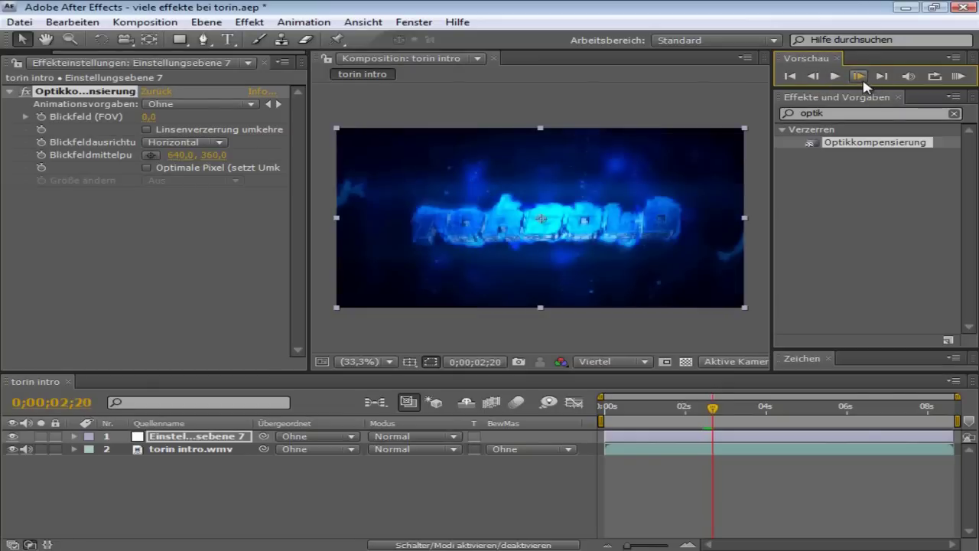
pyautogui.click(813, 77)
pyautogui.click(813, 76)
pyautogui.click(814, 76)
pyautogui.click(813, 77)
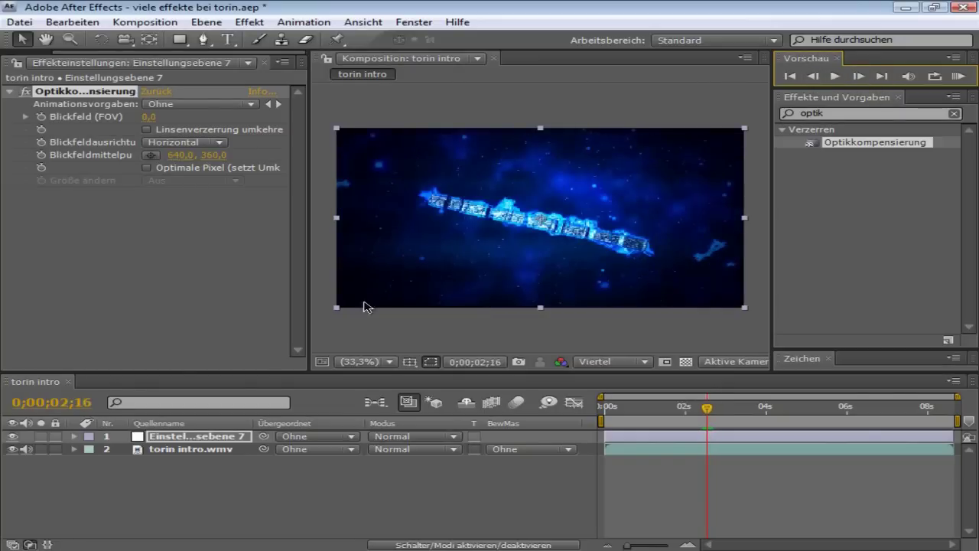
# Turn on reversed lens distortion and set a field of view keyframe of 0 at 0;00;02;16
pyautogui.click(148, 130)
pyautogui.click(150, 118)
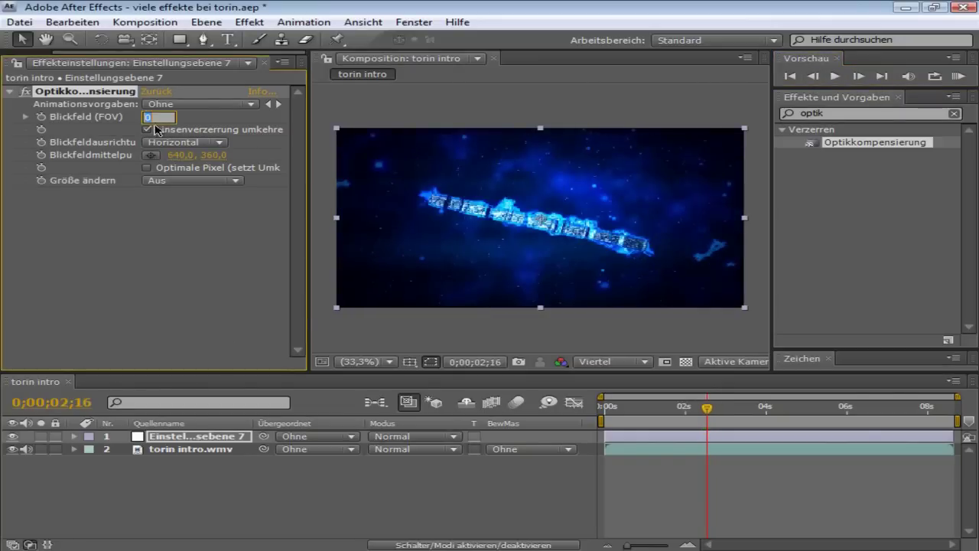
pyautogui.press('Return')
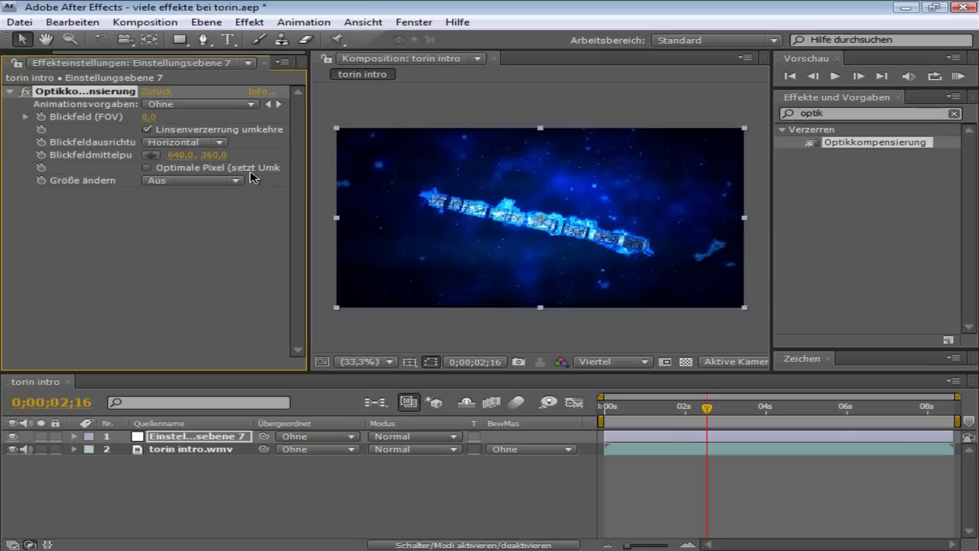
pyautogui.click(41, 118)
pyautogui.click(191, 440)
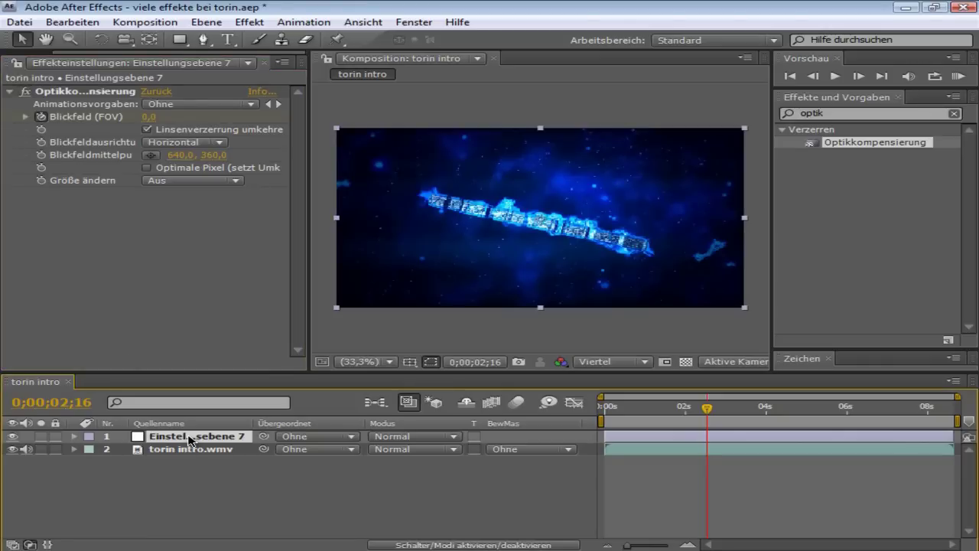
pyautogui.press('u')
# Set the field of view to 150 at 0;00;02;20
pyautogui.click(859, 76)
pyautogui.click(859, 76)
pyautogui.click(859, 76)
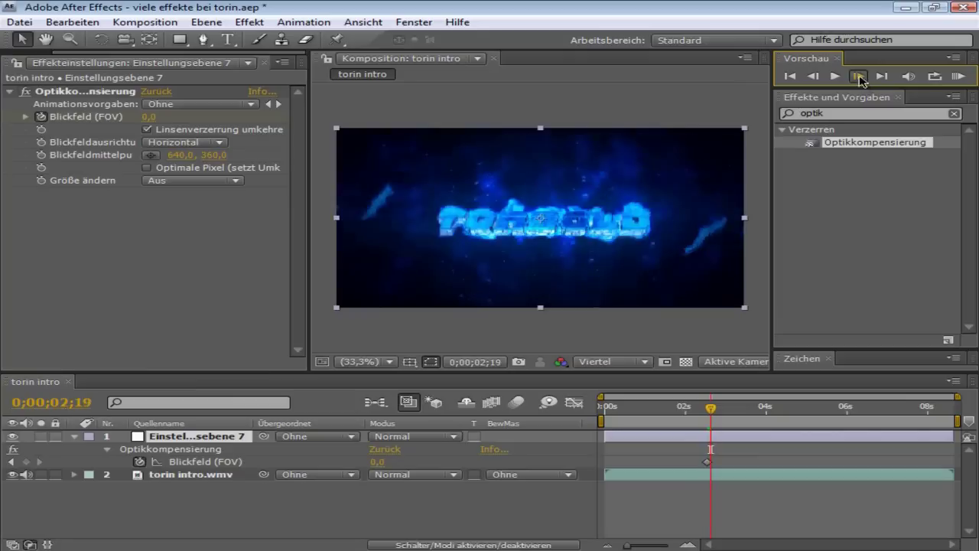
pyautogui.click(858, 76)
pyautogui.click(150, 117)
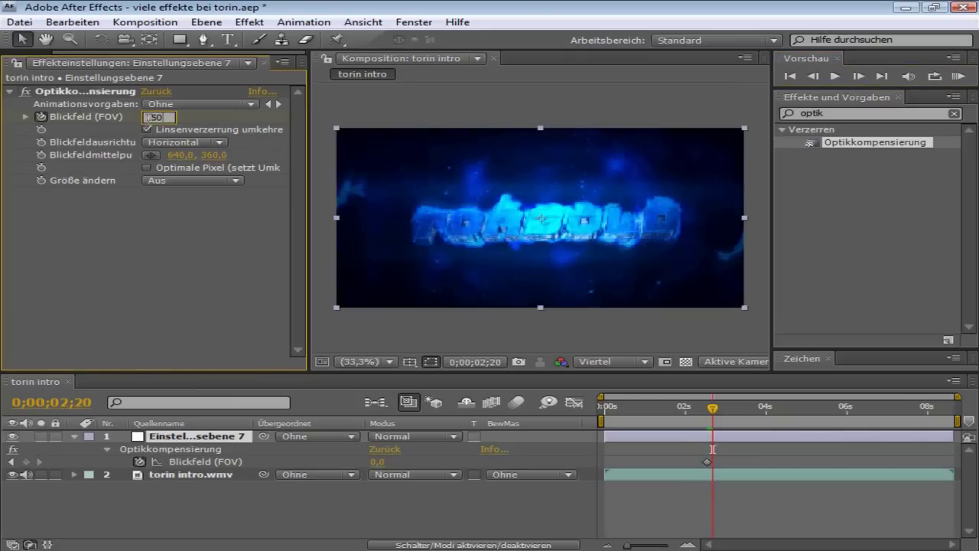
pyautogui.write('150')
pyautogui.press('Return')
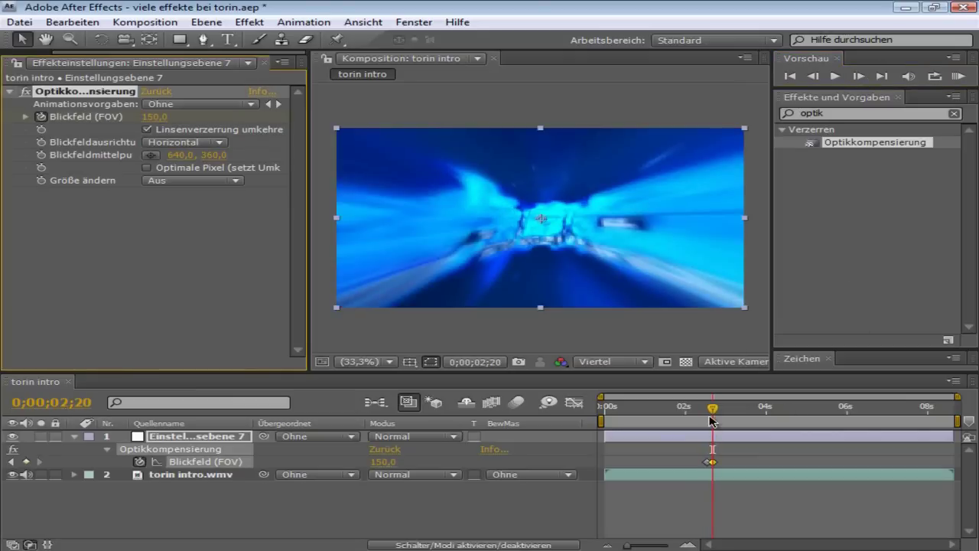
# Return the field of view to 0 at 0;00;03;13
pyautogui.moveTo(713, 413); pyautogui.dragTo(746, 417)
pyautogui.click(153, 117)
pyautogui.write('0')
pyautogui.press('Return')
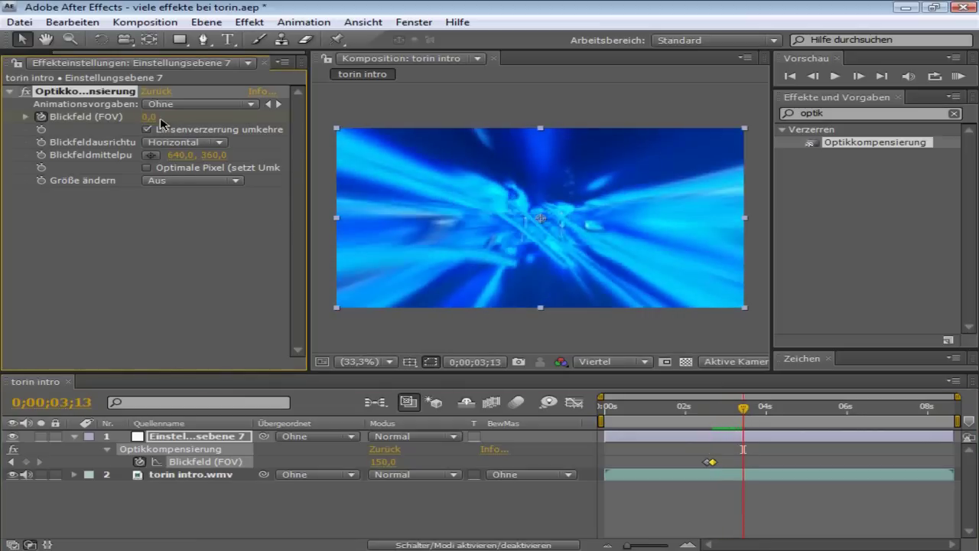
# RAM-preview and scrub the field of view animation, then collapse the layer's effect properties
pyautogui.click(957, 75)
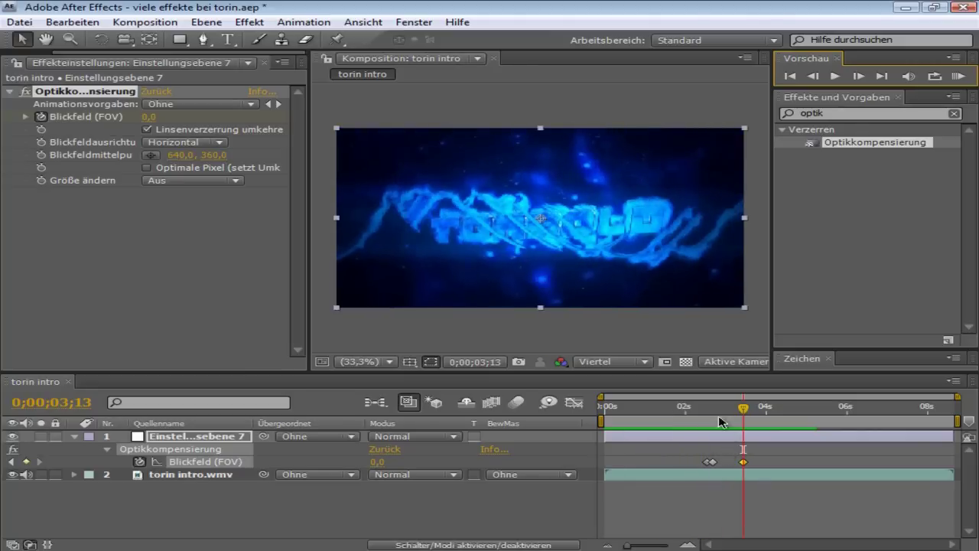
pyautogui.moveTo(743, 409)
pyautogui.mouseDown()
pyautogui.moveTo(704, 417)
pyautogui.moveTo(730, 419)
pyautogui.mouseUp()
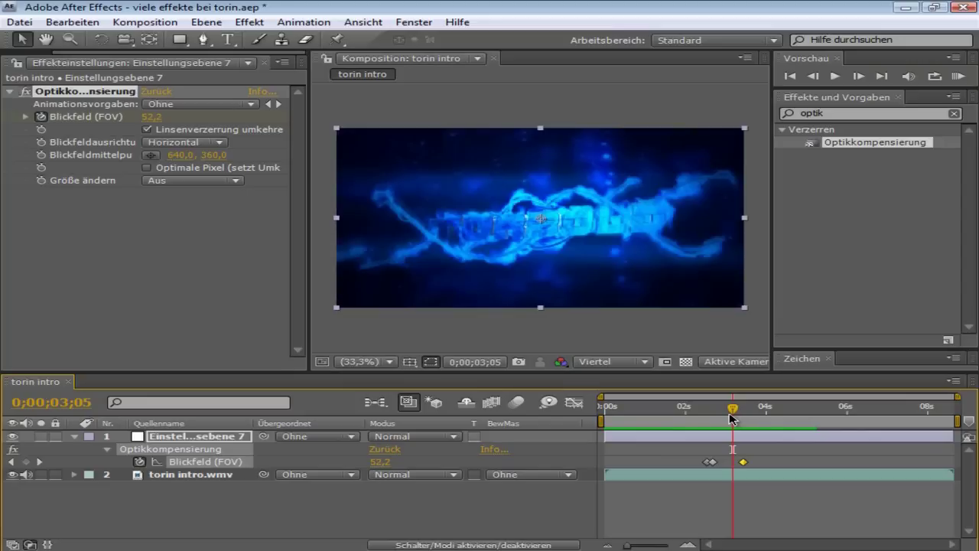
pyautogui.click(74, 436)
# Replace the Effects & Presets search with 'radia'
pyautogui.click(811, 113)
pyautogui.press('BackSpace')
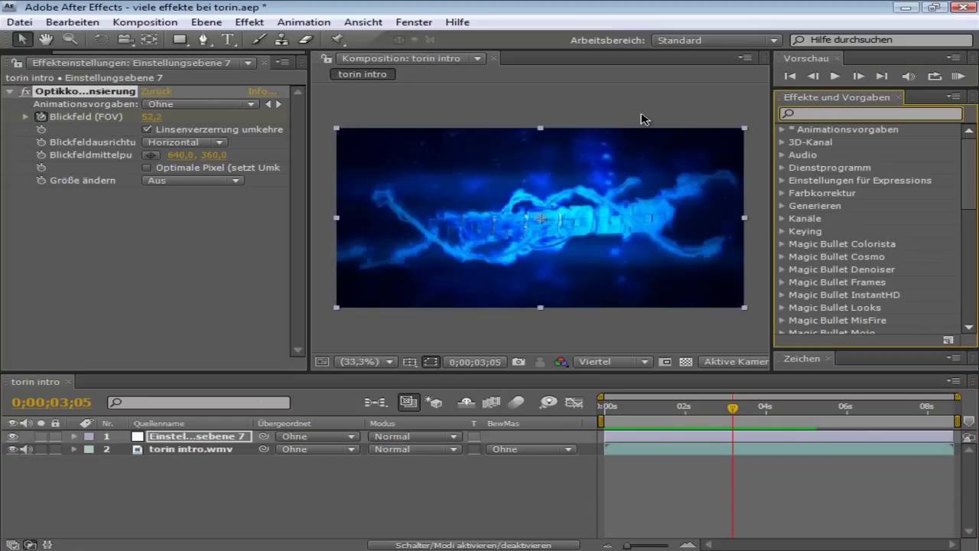
pyautogui.write('radia')
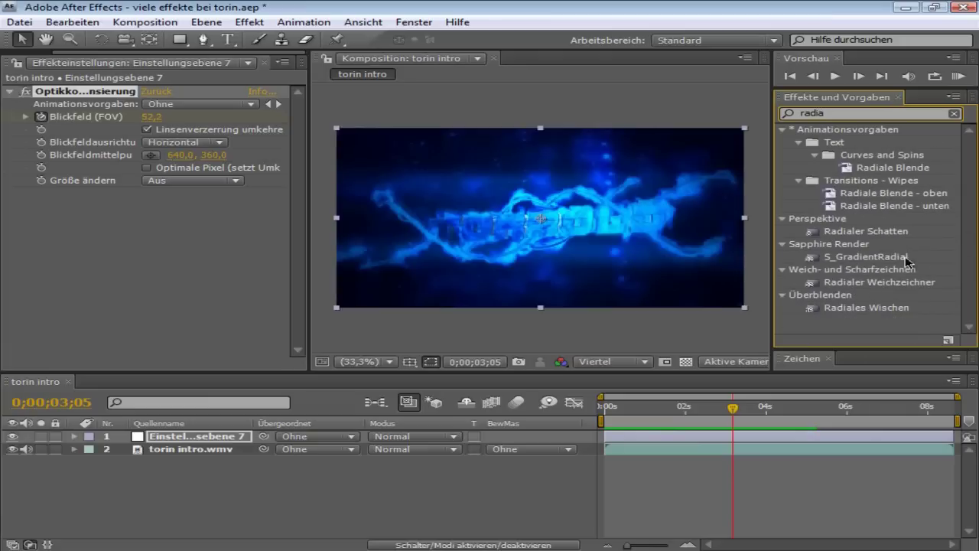
# Add new adjustment layer Einstellungsebene 8 and apply Radialer Weichzeichner to it
pyautogui.rightClick(373, 463)
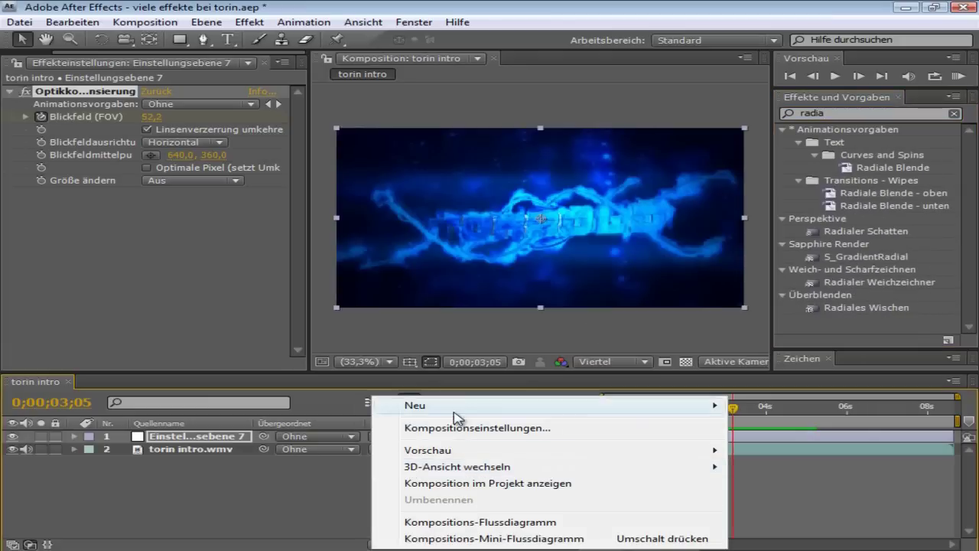
pyautogui.moveTo(459, 414)
pyautogui.click(813, 527)
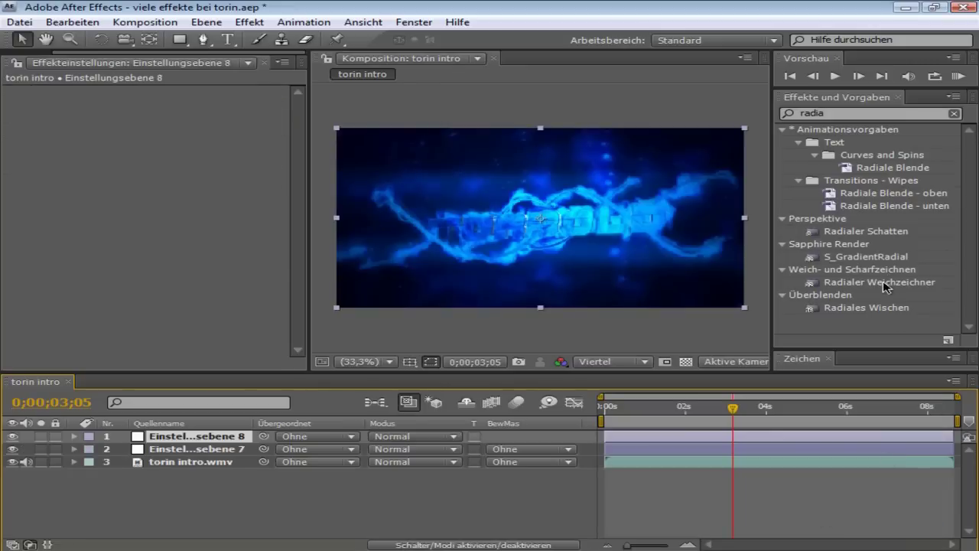
pyautogui.moveTo(885, 287); pyautogui.dragTo(214, 439)
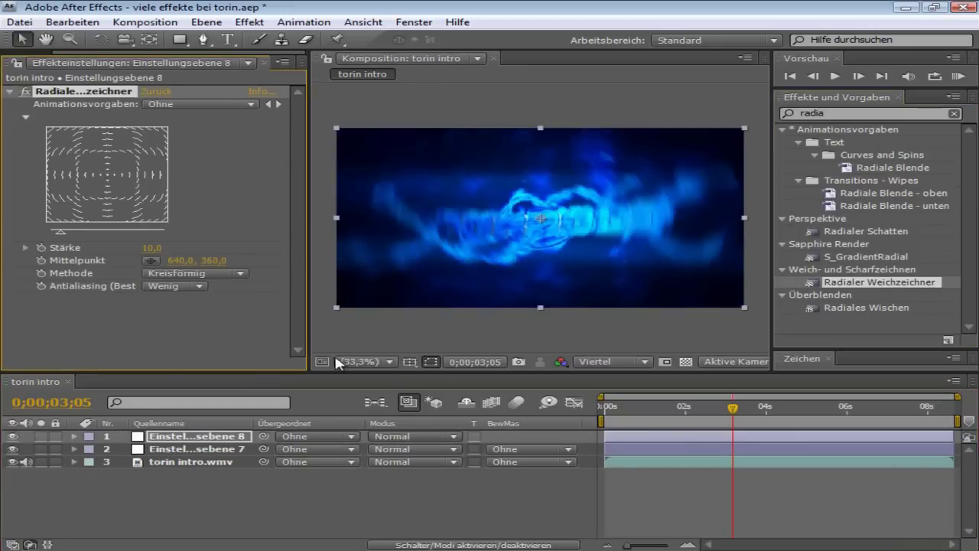
pyautogui.click(152, 248)
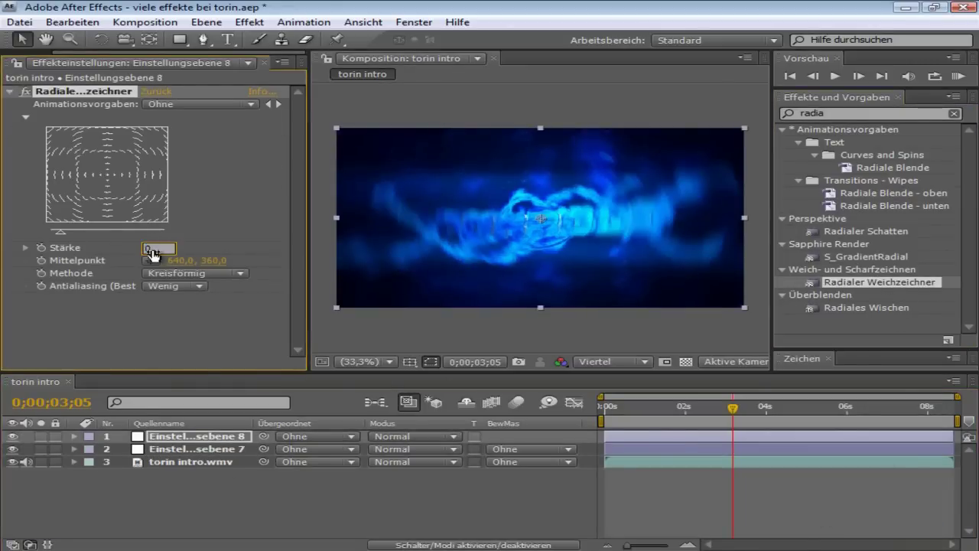
# Set the blur Stärke to 0 and move the playhead to 0;00;02;19, just before the drop
pyautogui.write('0')
pyautogui.press('Return')
pyautogui.moveTo(680, 416); pyautogui.dragTo(711, 416)
pyautogui.click(858, 76)
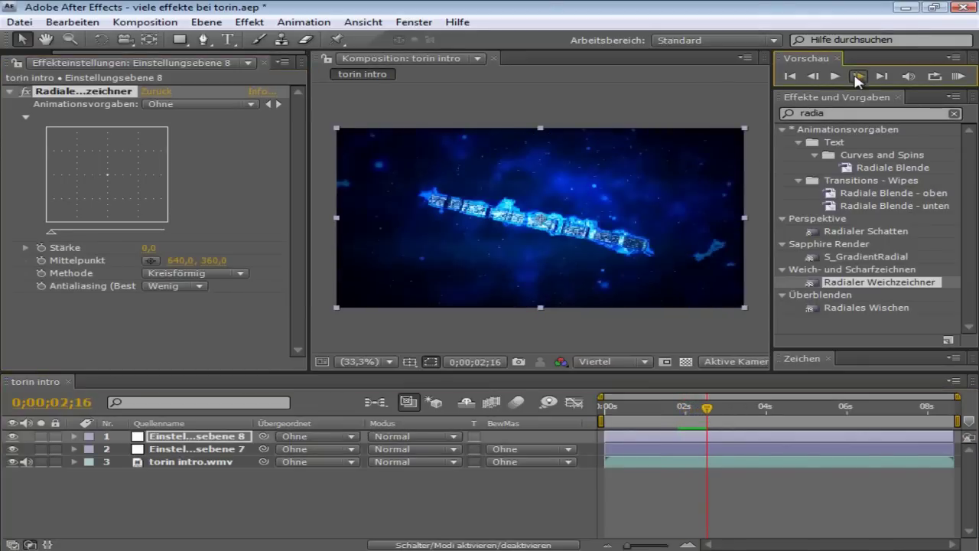
pyautogui.click(858, 76)
pyautogui.click(858, 76)
pyautogui.click(859, 76)
pyautogui.click(859, 75)
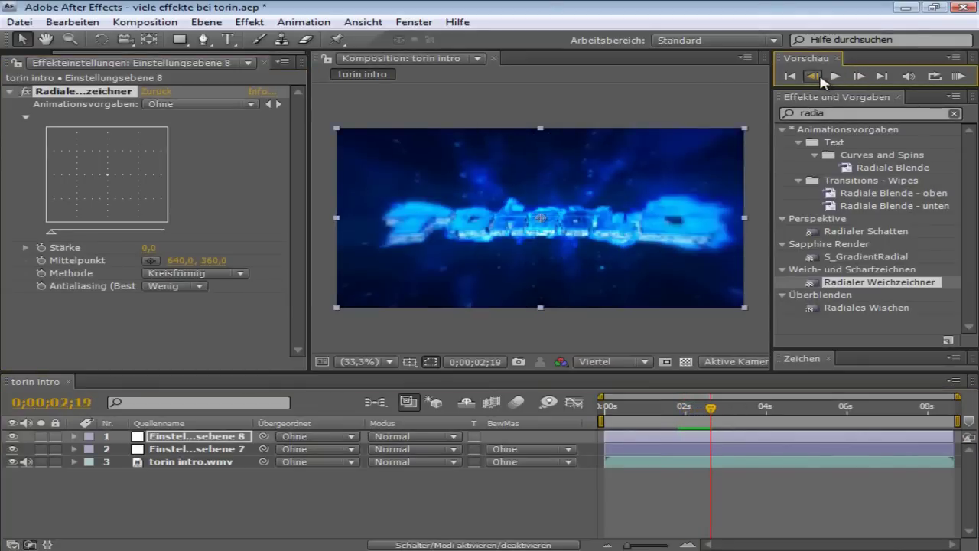
pyautogui.click(813, 76)
pyautogui.click(854, 79)
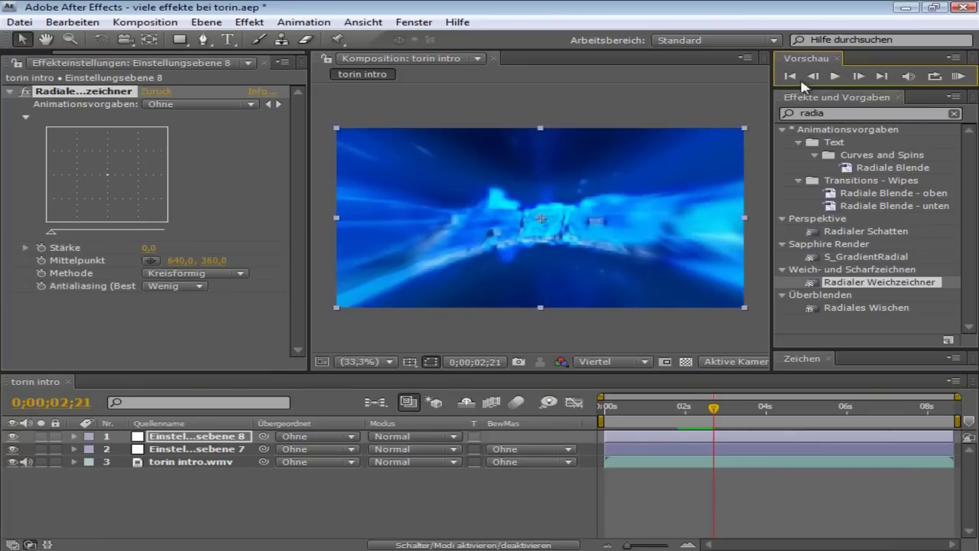
pyautogui.click(813, 77)
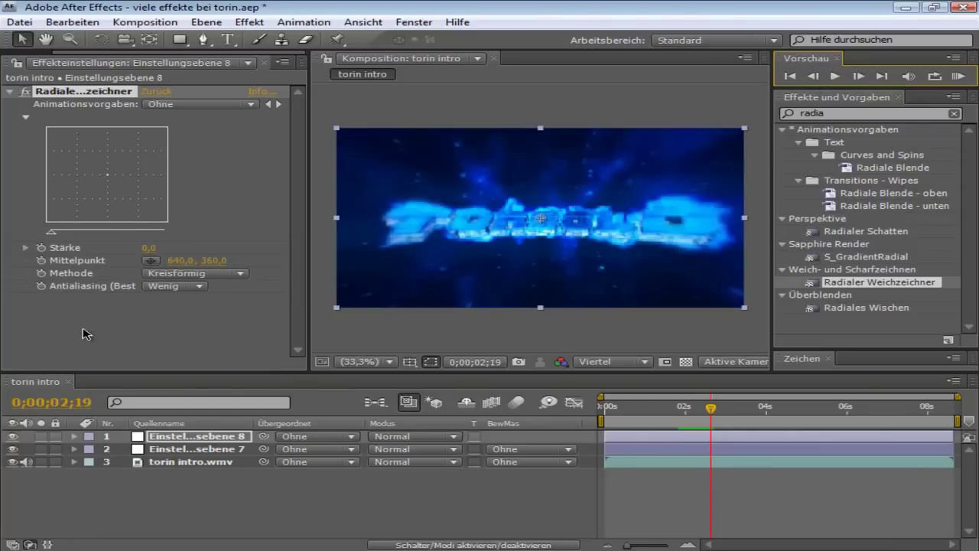
# Keyframe Stärke at 0;00;02;19 and raise it to 5 at 0;00;02;20
pyautogui.click(42, 249)
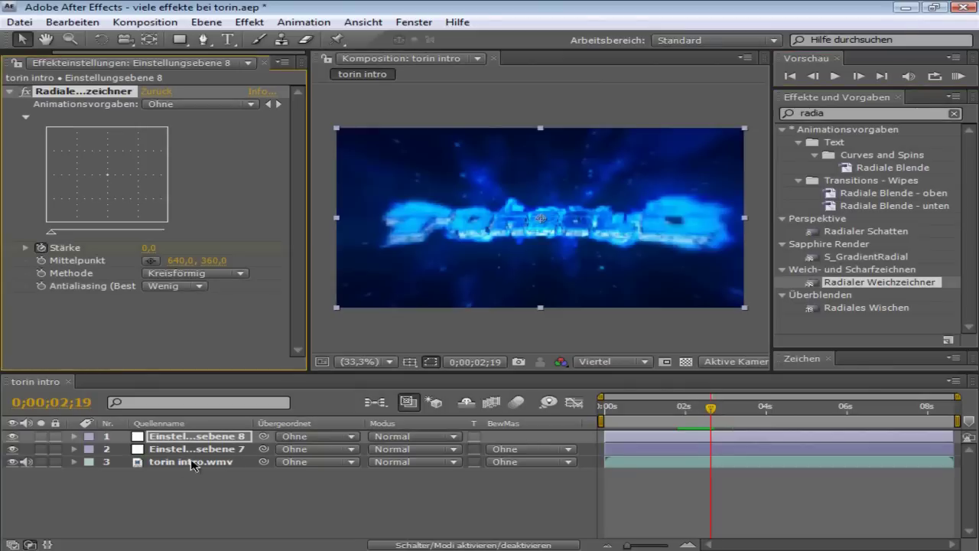
pyautogui.click(208, 440)
pyautogui.press('u')
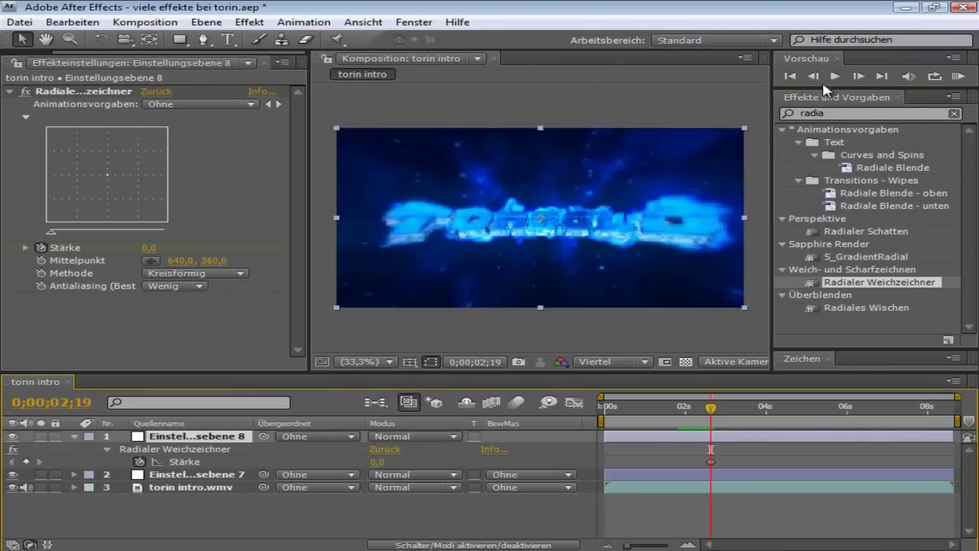
pyautogui.click(859, 77)
pyautogui.click(148, 247)
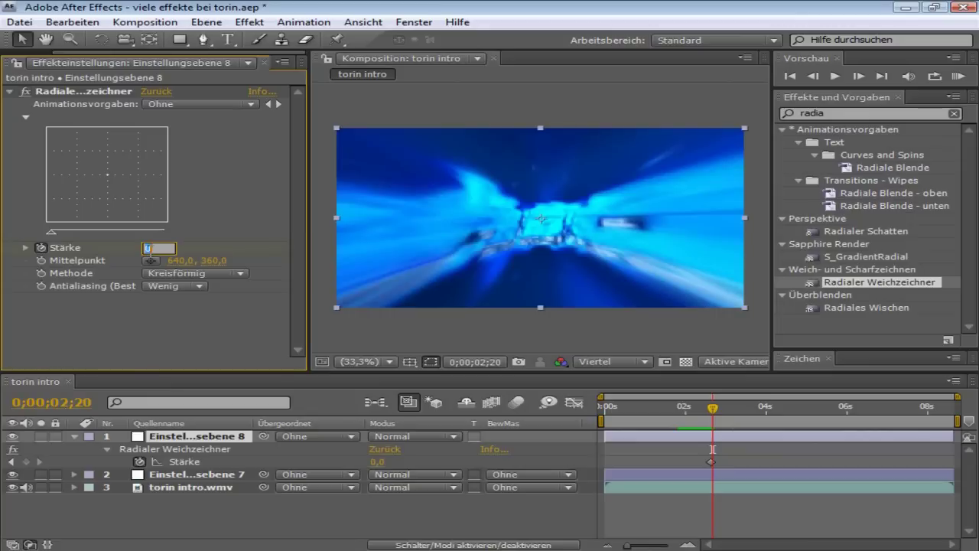
pyautogui.write('4')
pyautogui.press('Return')
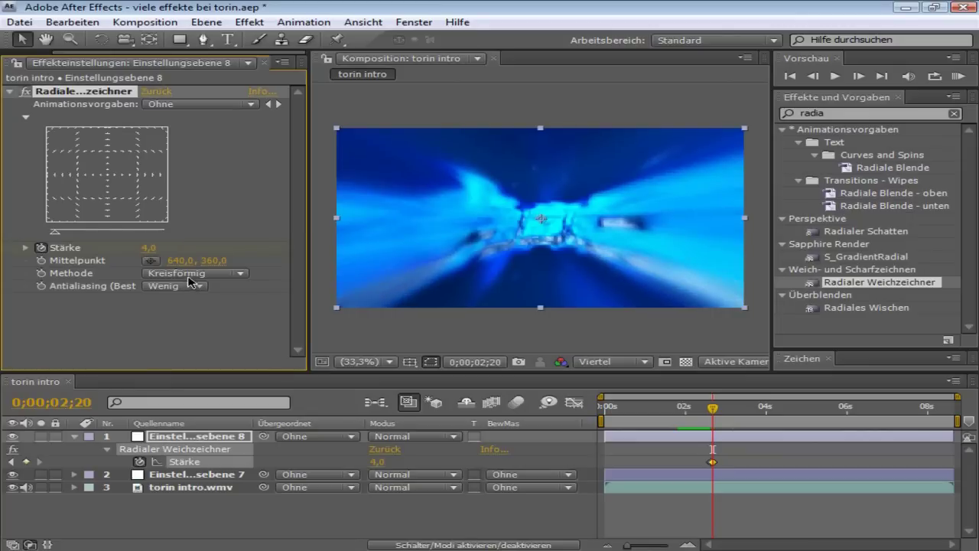
pyautogui.click(149, 247)
pyautogui.write('5')
pyautogui.press('Return')
# Bring Stärke back down to 0 at 0;00;03;21
pyautogui.moveTo(705, 403); pyautogui.dragTo(754, 419)
pyautogui.click(149, 247)
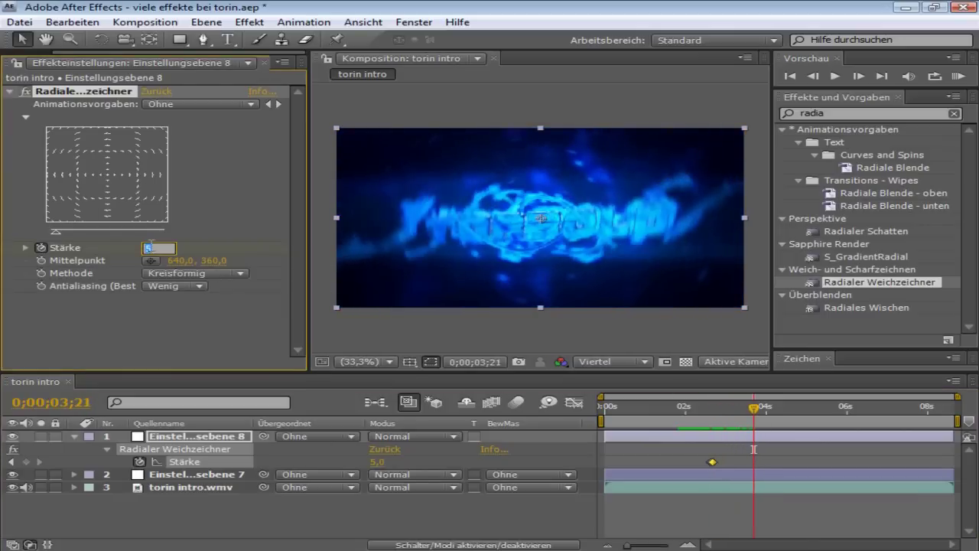
pyautogui.write('0')
pyautogui.press('Return')
# Preview and scrub the blur animation, then hide Einstellungsebene 8 to compare
pyautogui.click(958, 76)
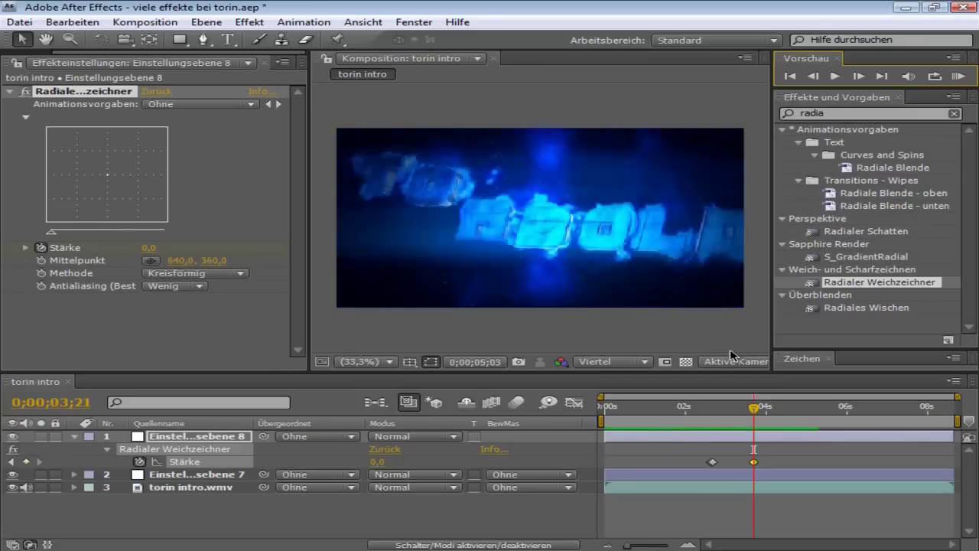
pyautogui.click(691, 373)
pyautogui.click(704, 313)
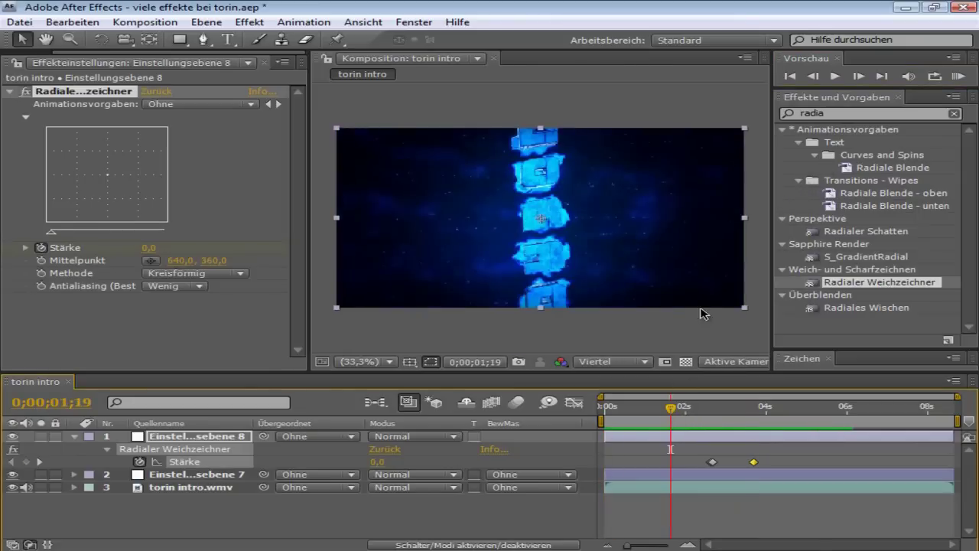
pyautogui.moveTo(673, 412); pyautogui.dragTo(754, 422)
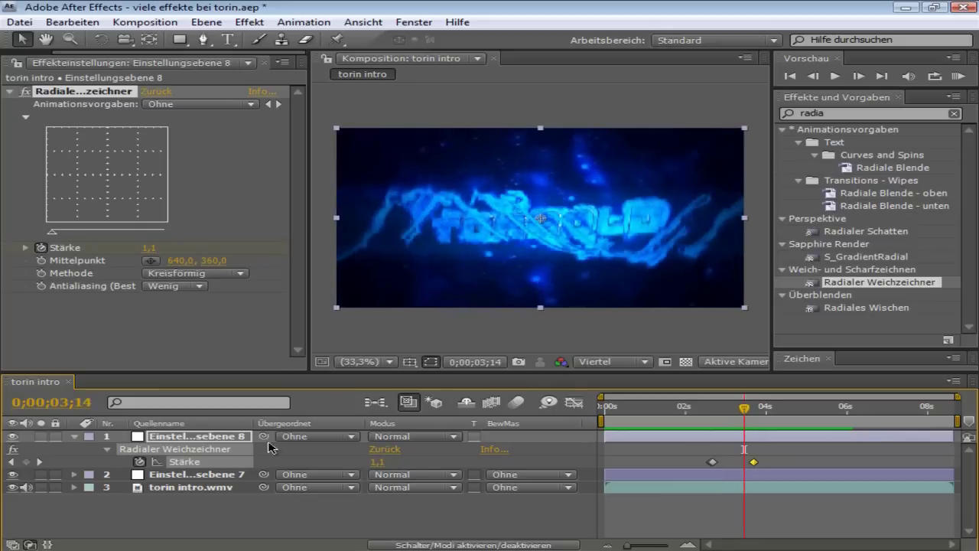
pyautogui.click(16, 437)
# Show Einstellungsebene 8 again and toggle the radial blur off and on at 0;00;03;04 to compare
pyautogui.click(15, 437)
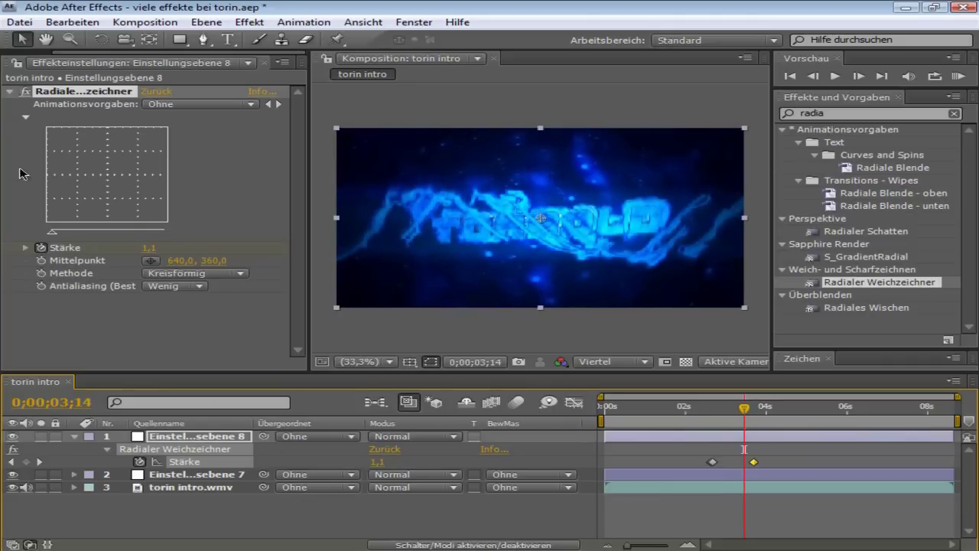
pyautogui.click(26, 91)
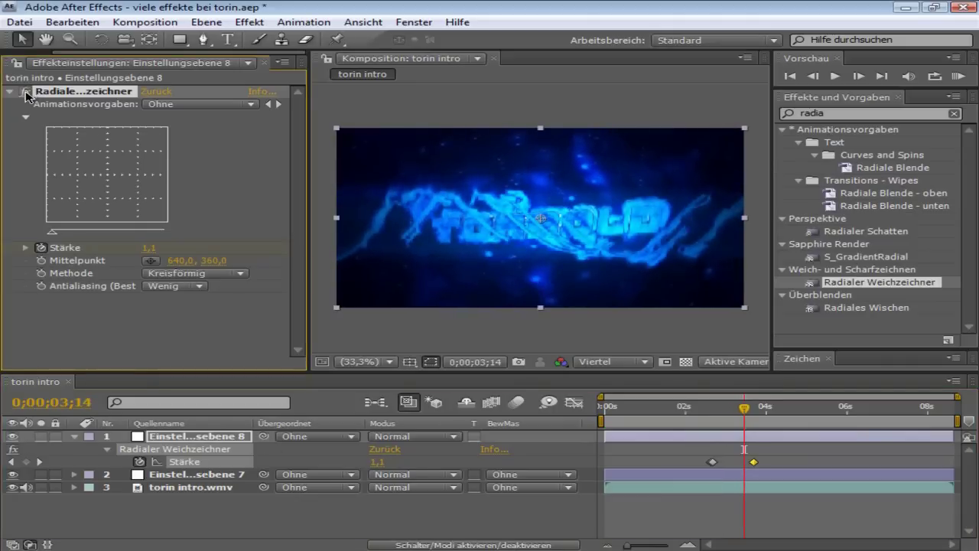
pyautogui.click(26, 91)
pyautogui.moveTo(750, 413); pyautogui.dragTo(733, 411)
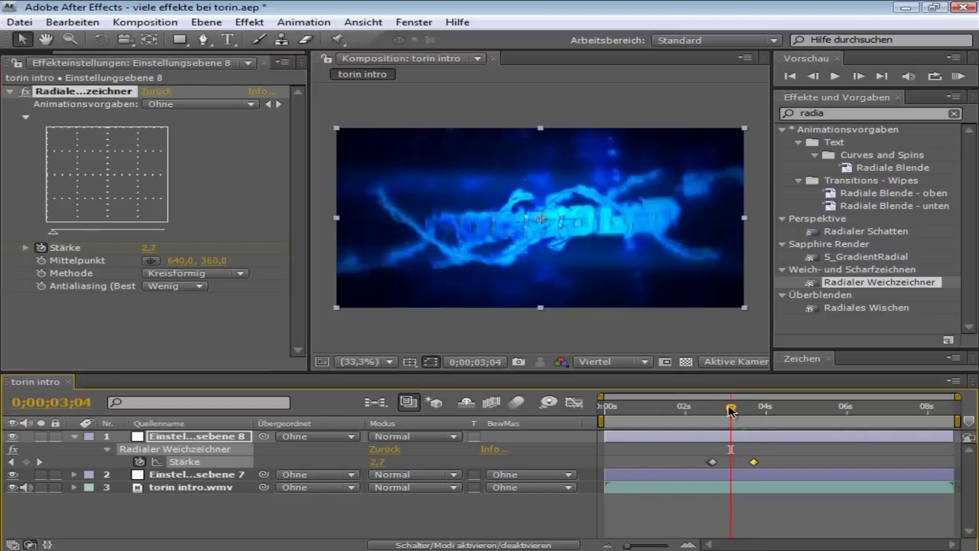
pyautogui.click(28, 91)
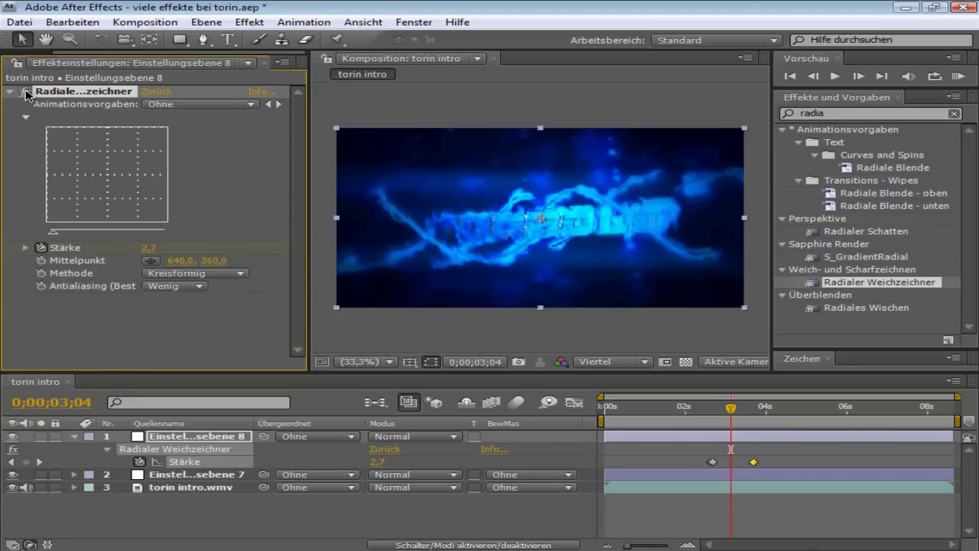
# Keep quarter preview resolution, re-enable the radial blur, and collapse Einstellungsebene 8
pyautogui.click(612, 361)
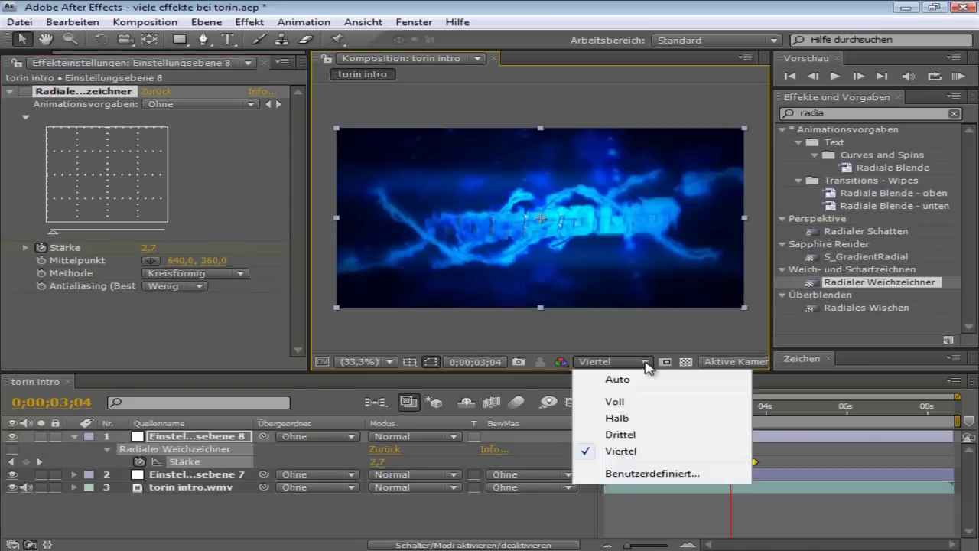
pyautogui.click(525, 323)
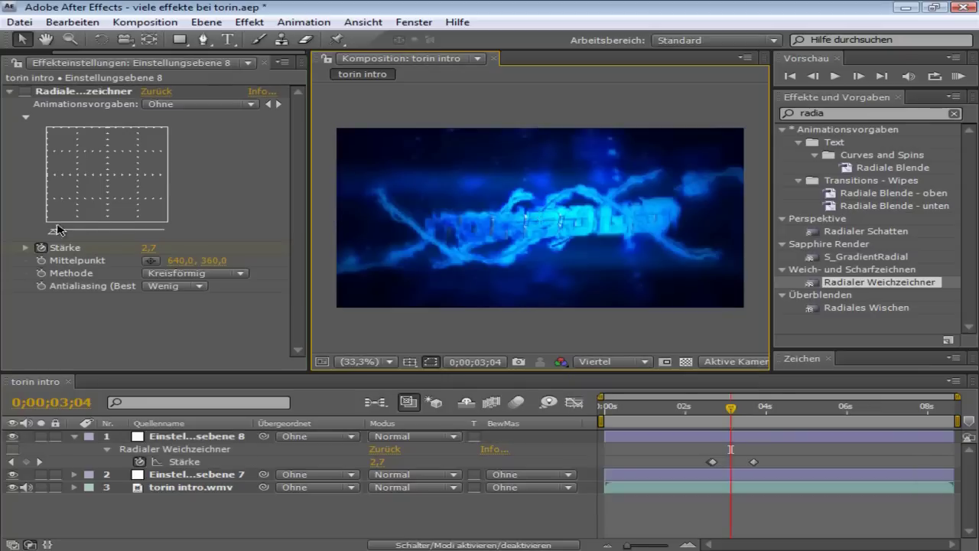
pyautogui.click(163, 128)
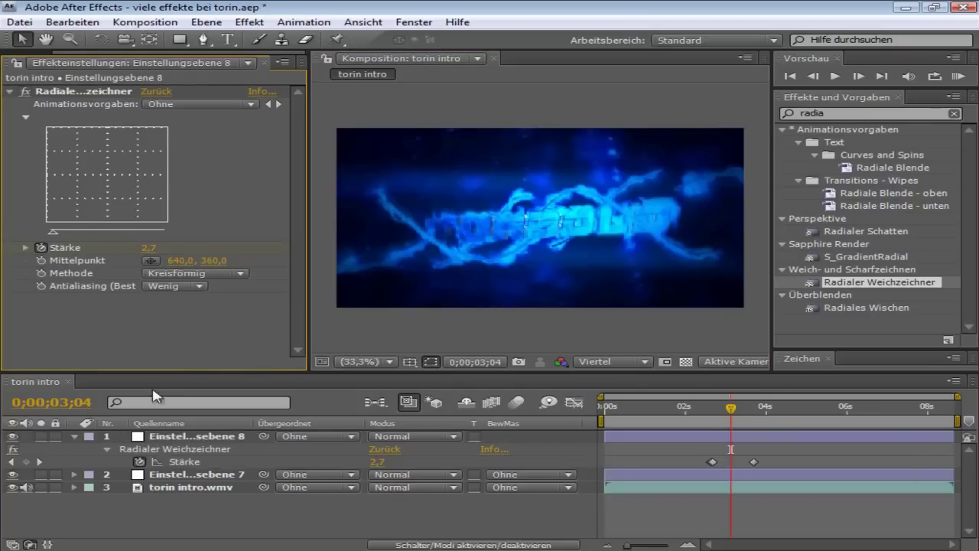
pyautogui.click(77, 438)
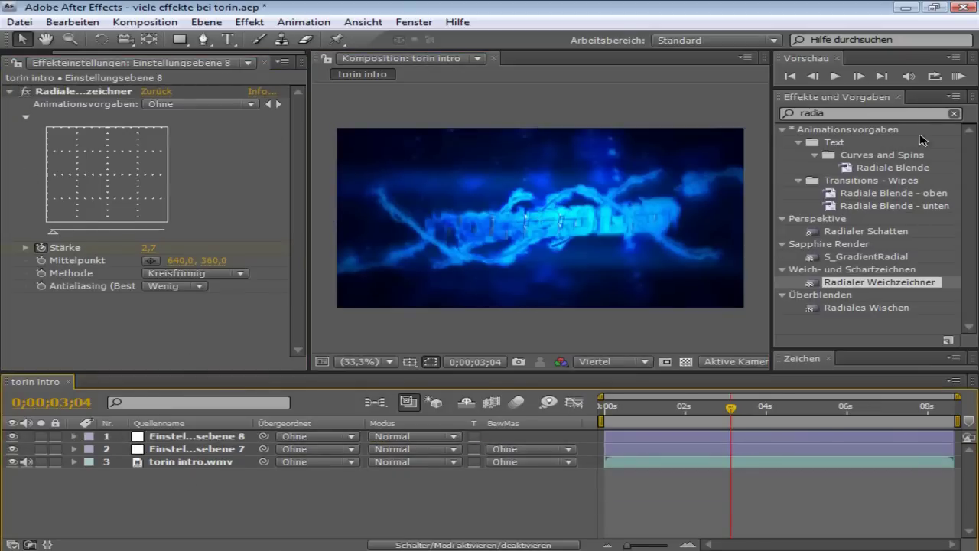
# Clear the 'radia' search and scroll through the full list of effect categories
pyautogui.click(956, 114)
pyautogui.scroll(-5, 970, 201)
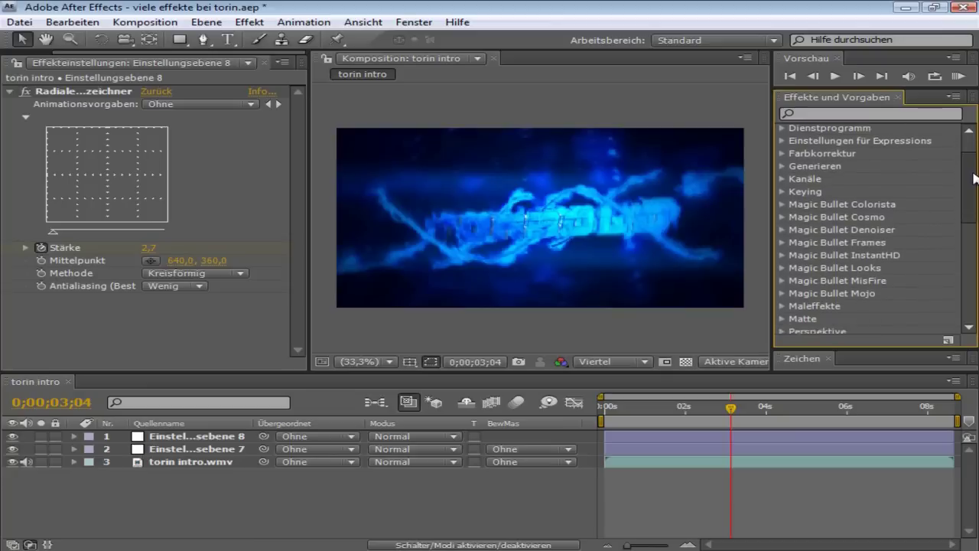
pyautogui.moveTo(970, 201); pyautogui.dragTo(959, 135)
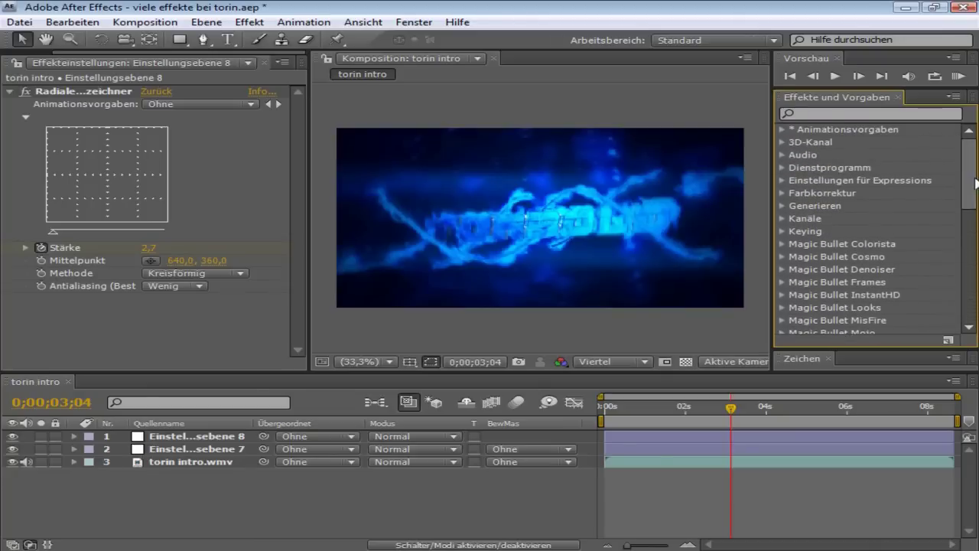
pyautogui.moveTo(971, 177); pyautogui.dragTo(952, 239)
pyautogui.scroll(-6, 952, 240)
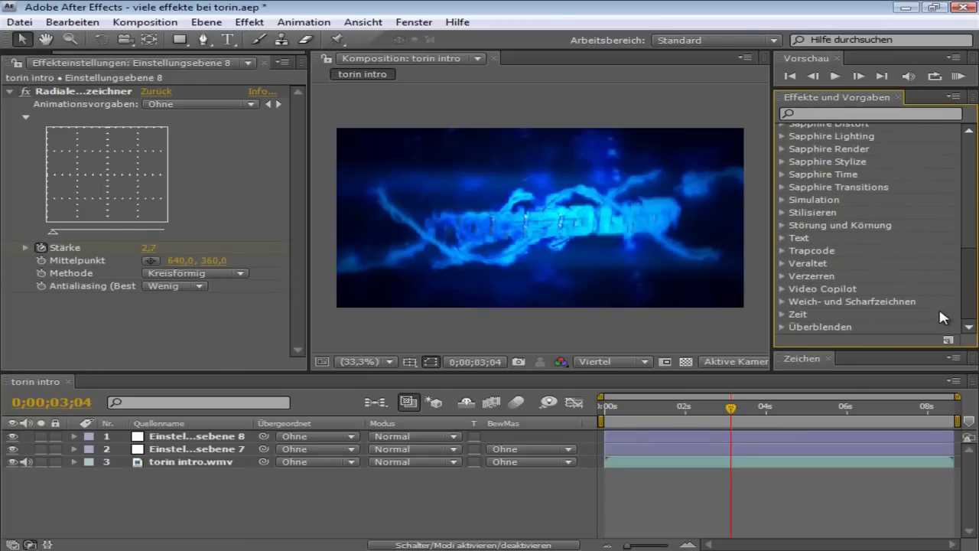
pyautogui.moveTo(969, 295); pyautogui.dragTo(971, 167)
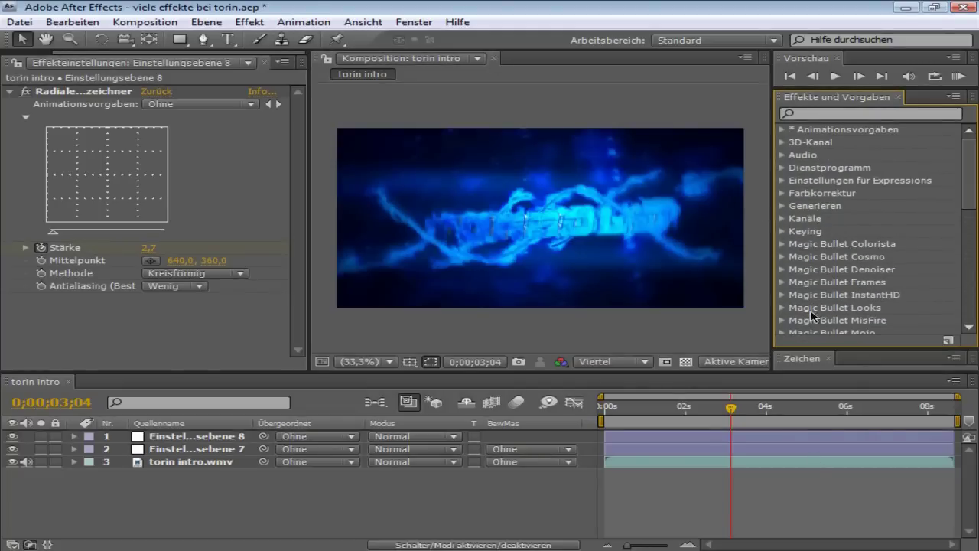
pyautogui.moveTo(969, 205); pyautogui.dragTo(956, 316)
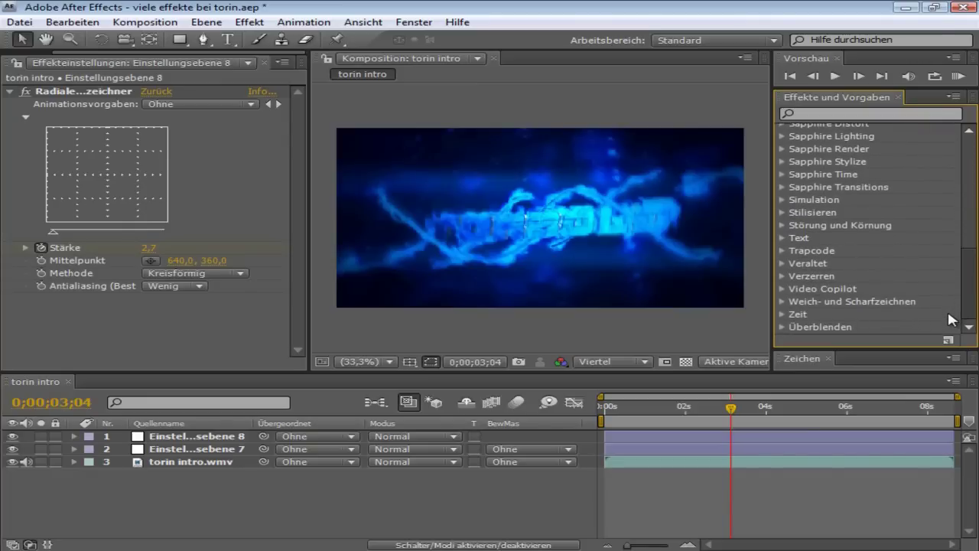
pyautogui.moveTo(972, 298); pyautogui.dragTo(965, 179)
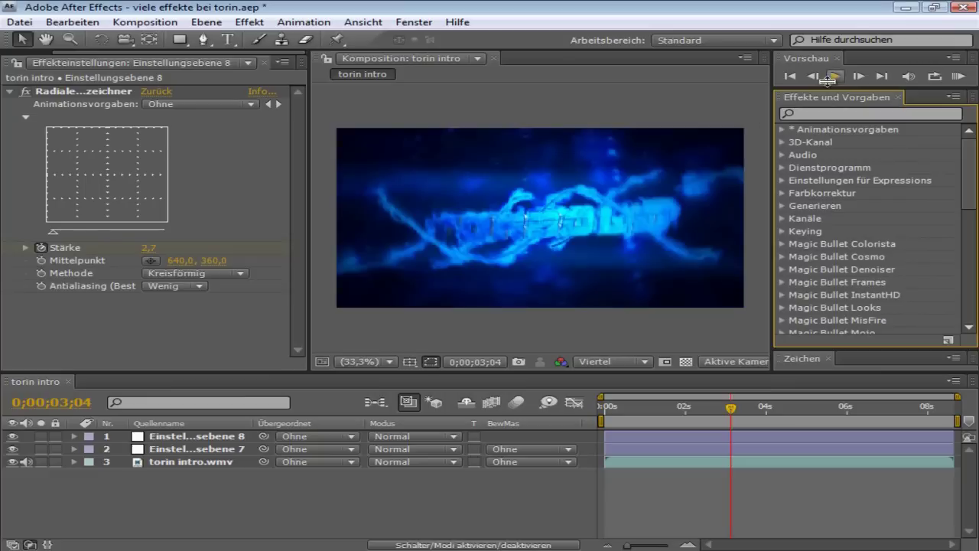
pyautogui.moveTo(969, 185)
pyautogui.mouseDown()
pyautogui.moveTo(968, 194)
pyautogui.moveTo(968, 186)
pyautogui.mouseUp()
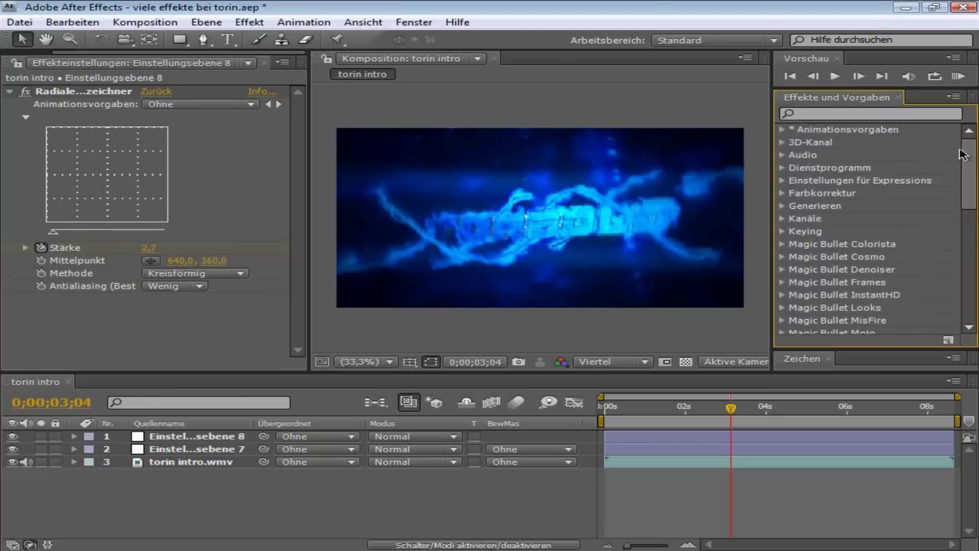